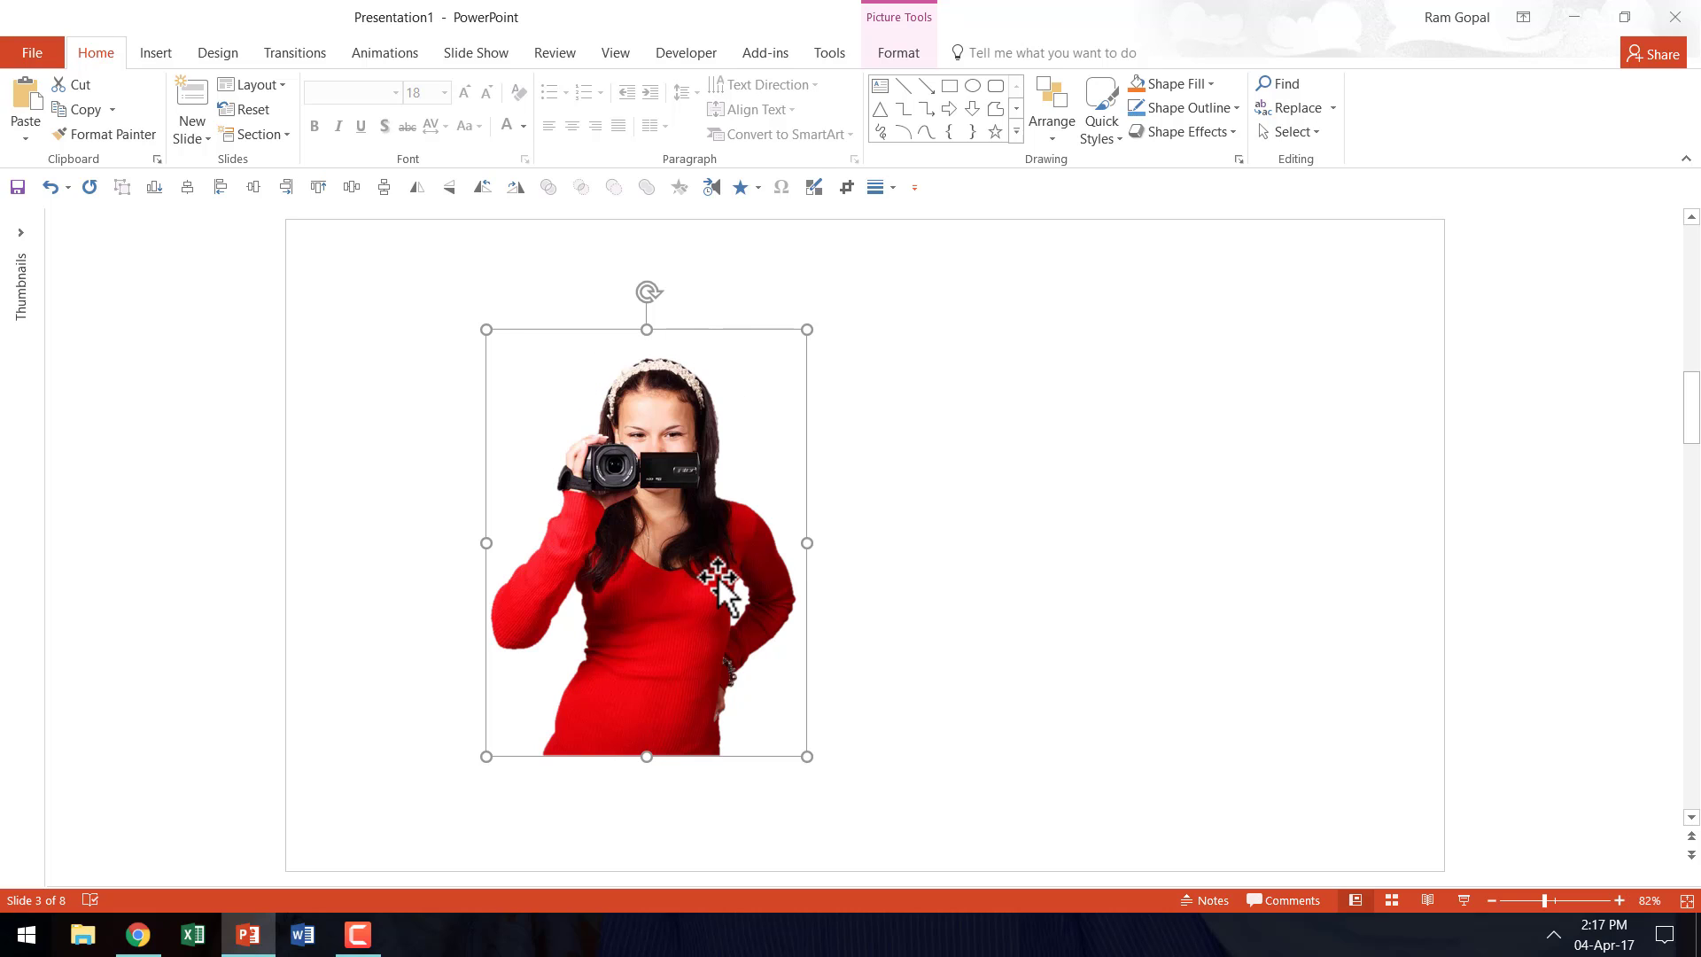
- Locate Remove Background under Picture Format, then bring up the YouTube tutorial results for it
click(912, 55)
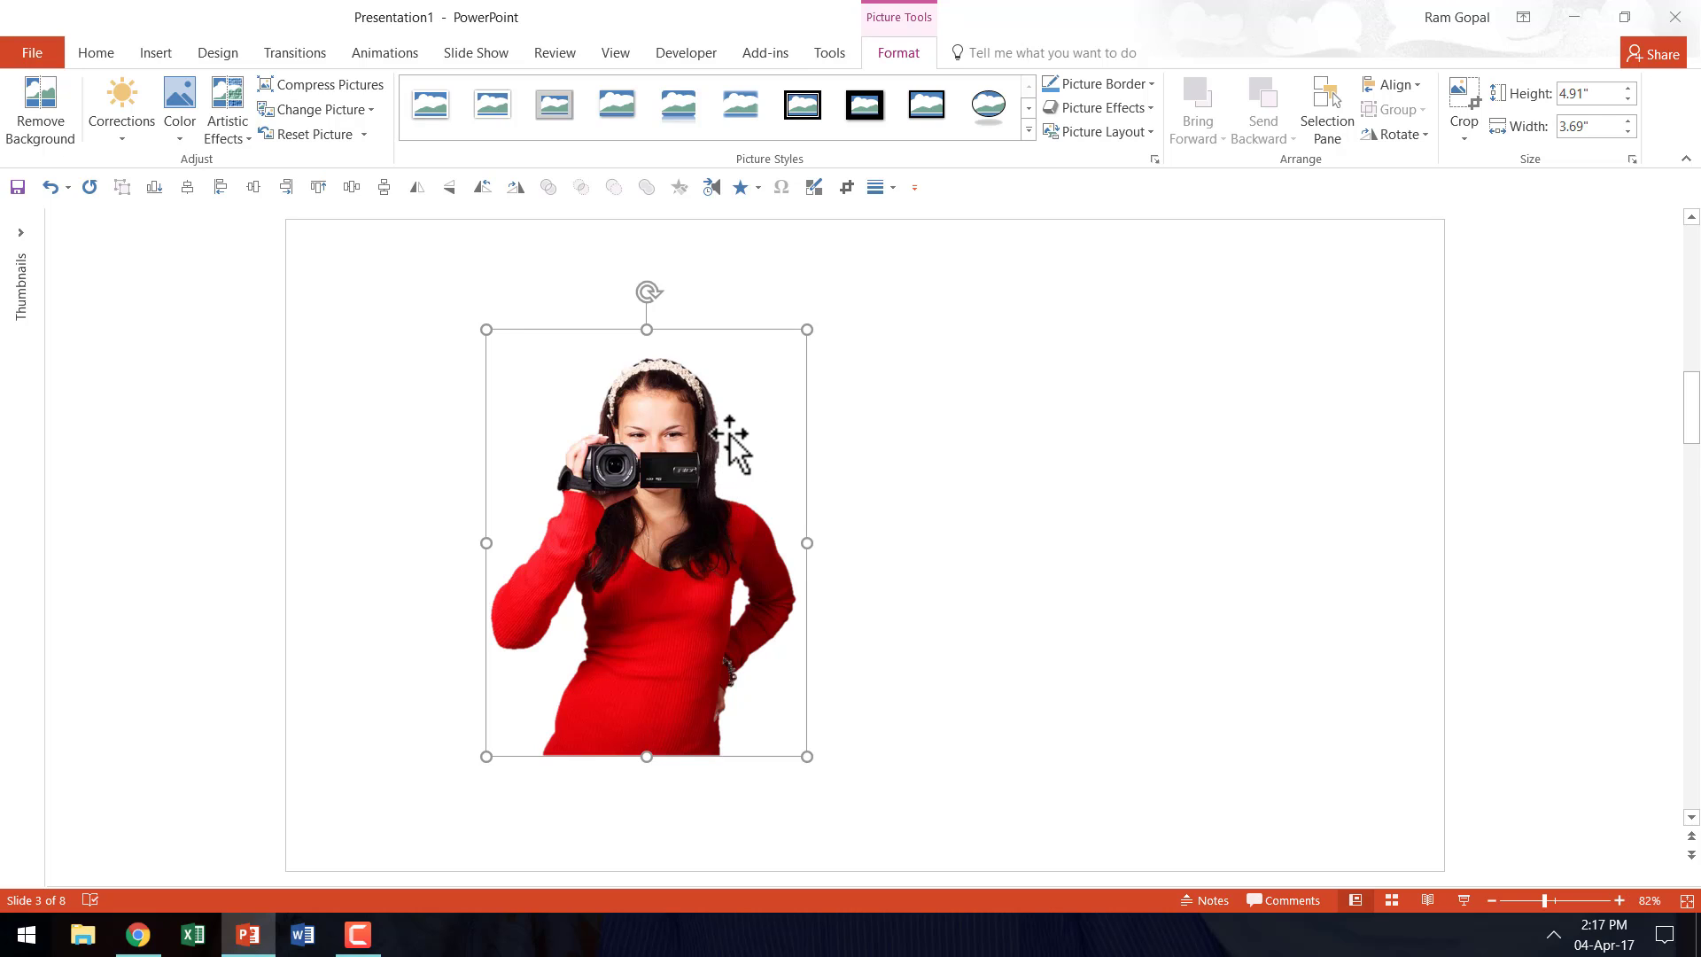
click(137, 934)
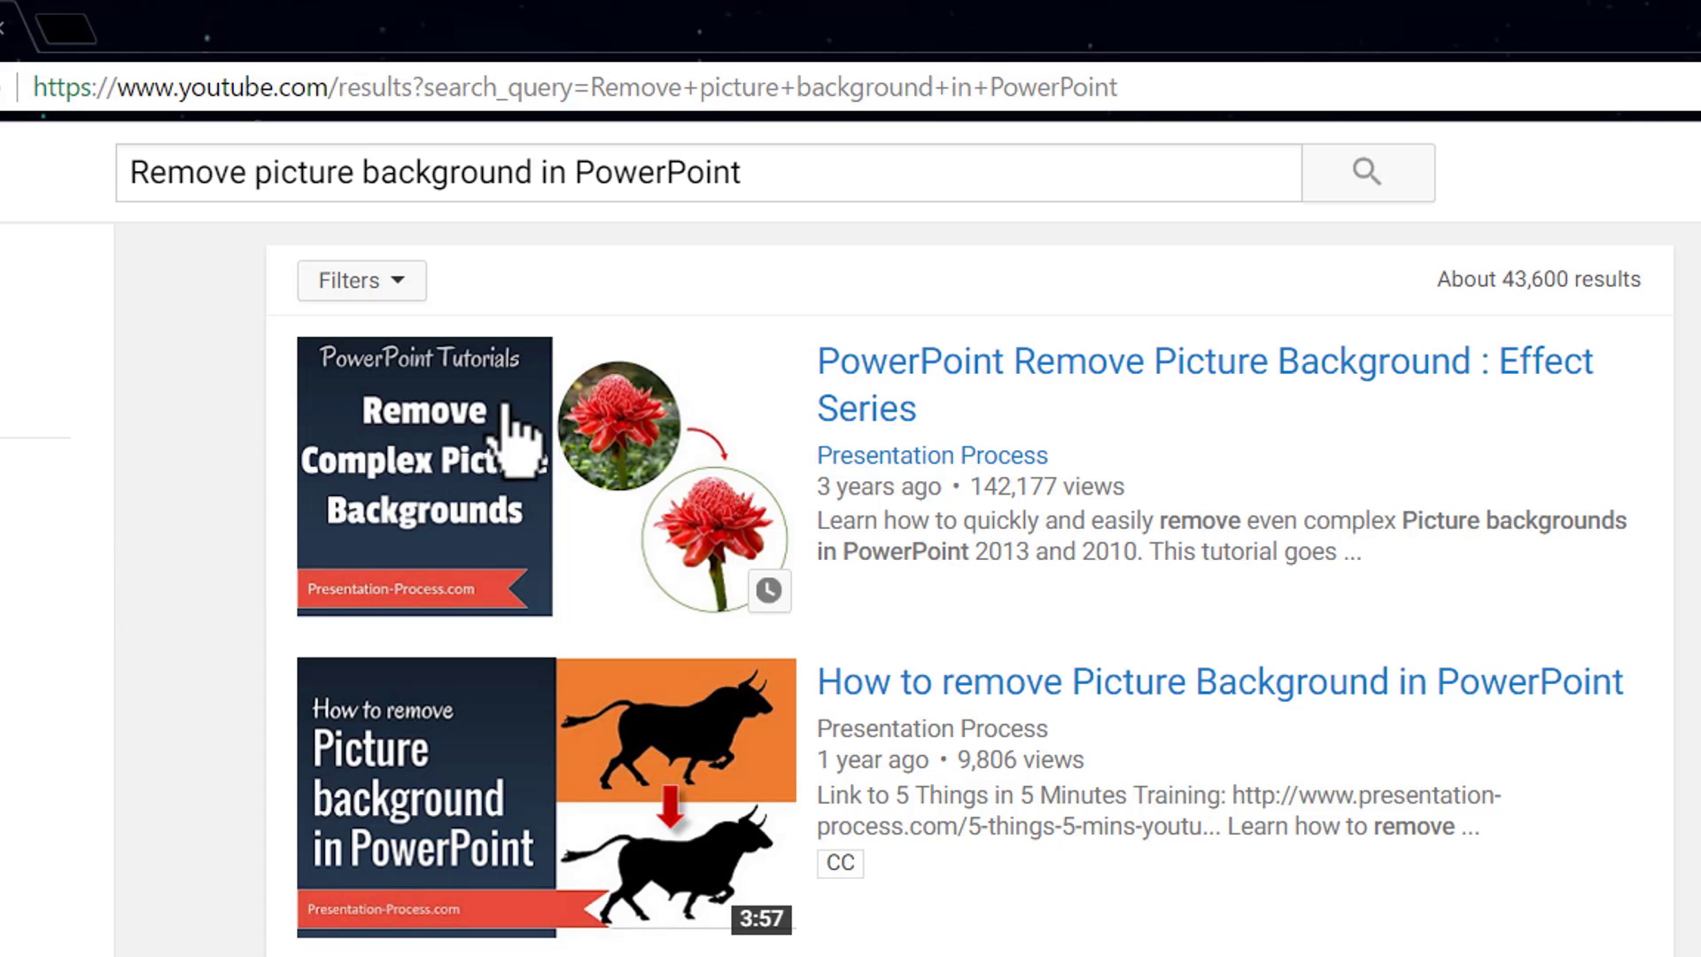
- Leave the YouTube results and return to slide 3 with the cut-out camcorder photo
mouse_move(607, 474)
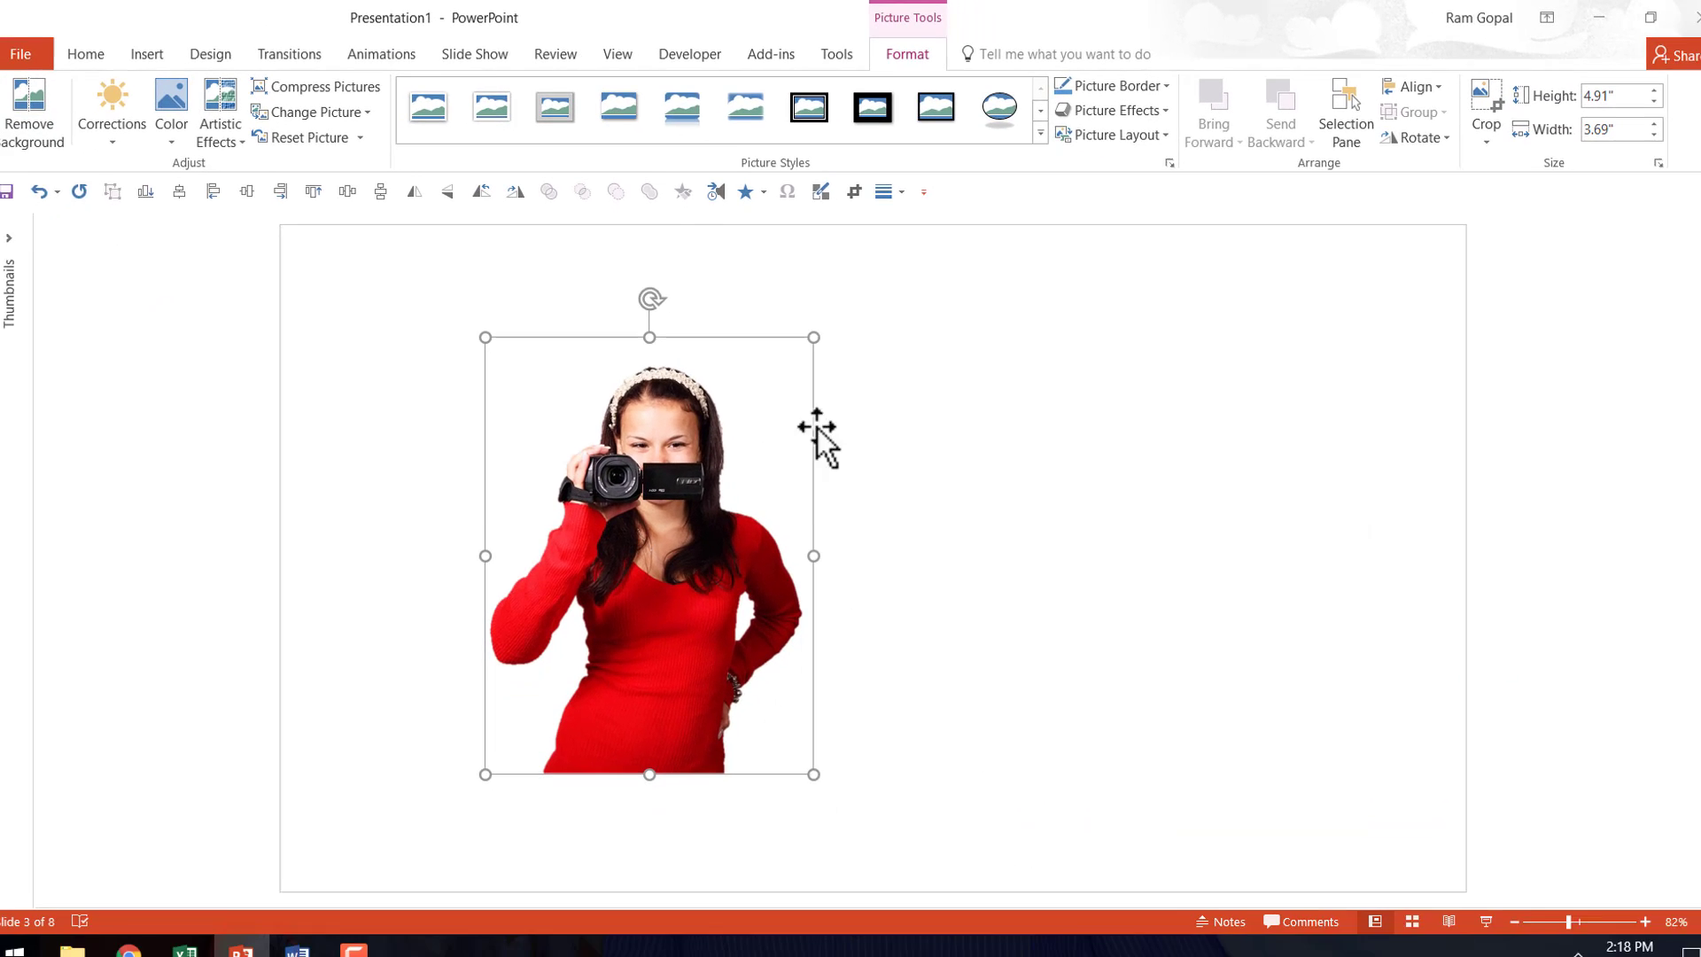
- Duplicate the cut-out woman photo, placing the copy to its right at the same height
click(988, 528)
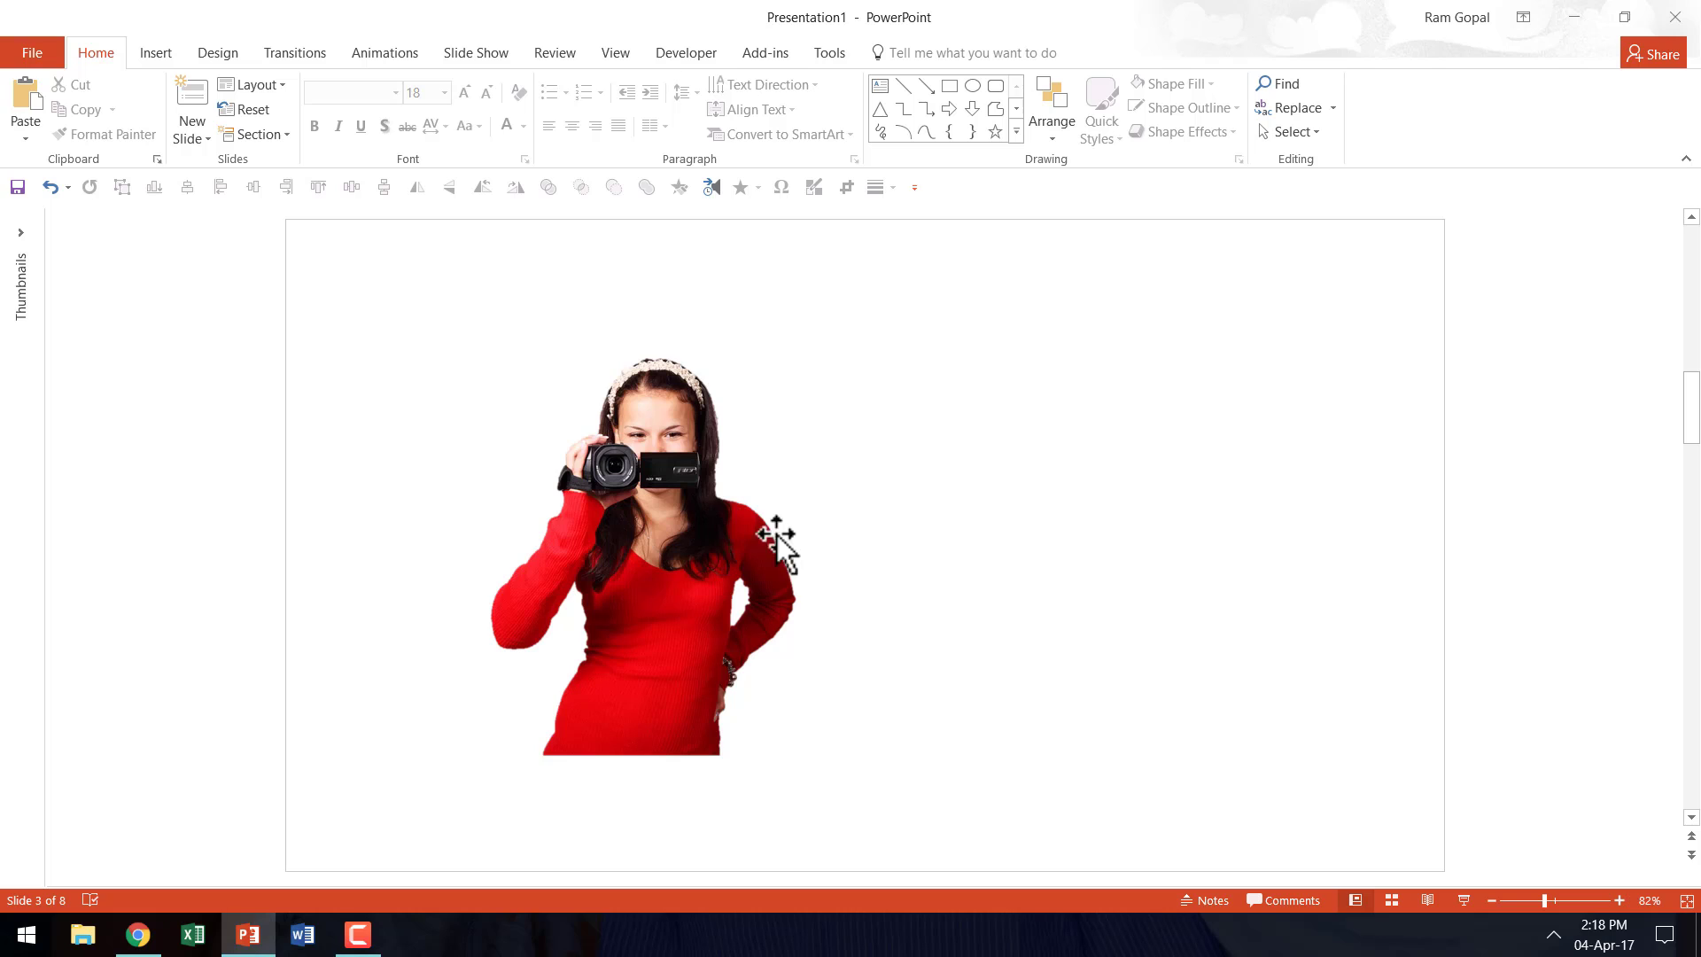
click(746, 554)
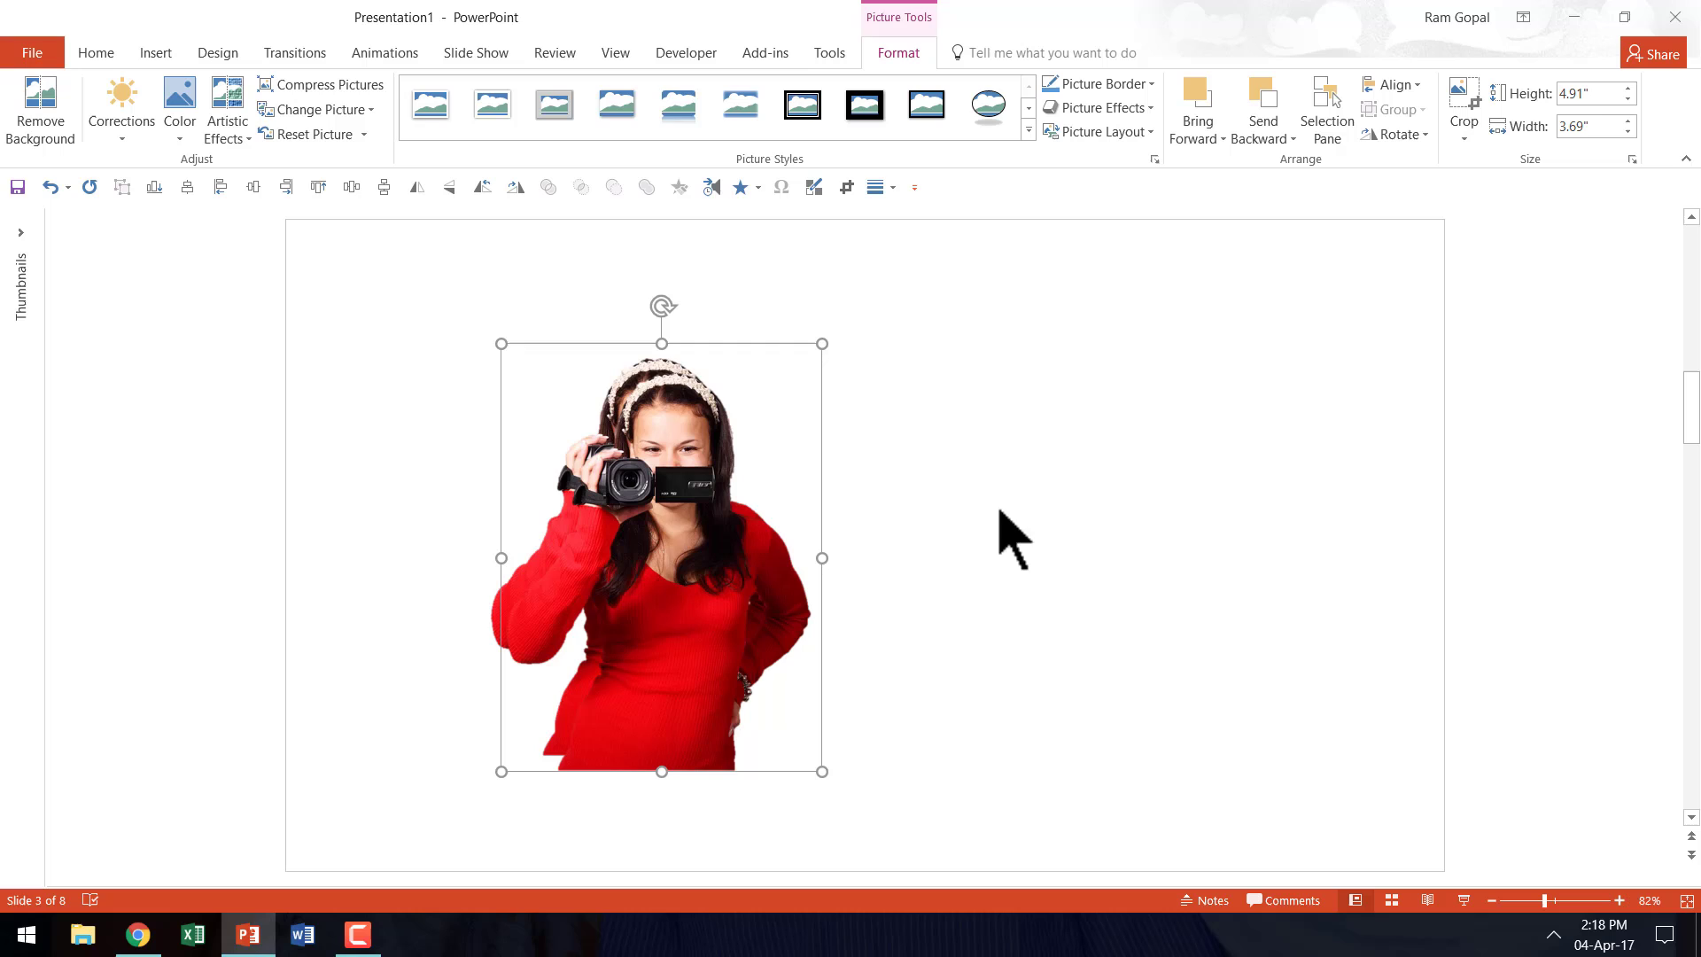
drag(647, 522, 1075, 513)
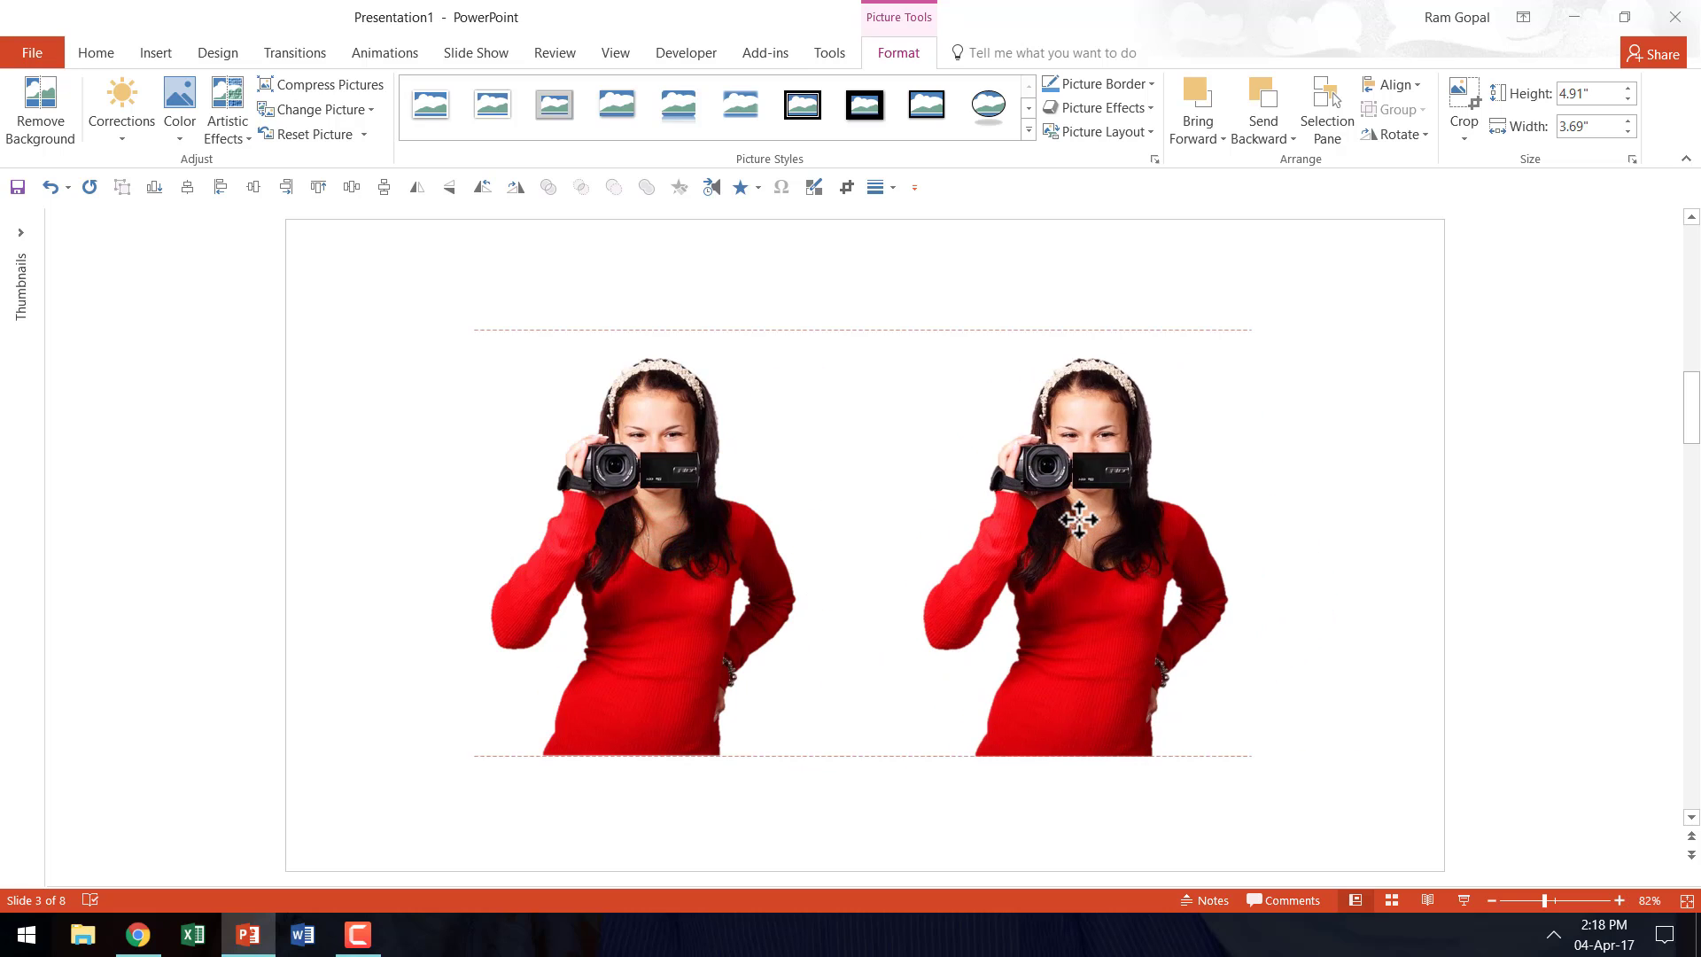
click(1315, 567)
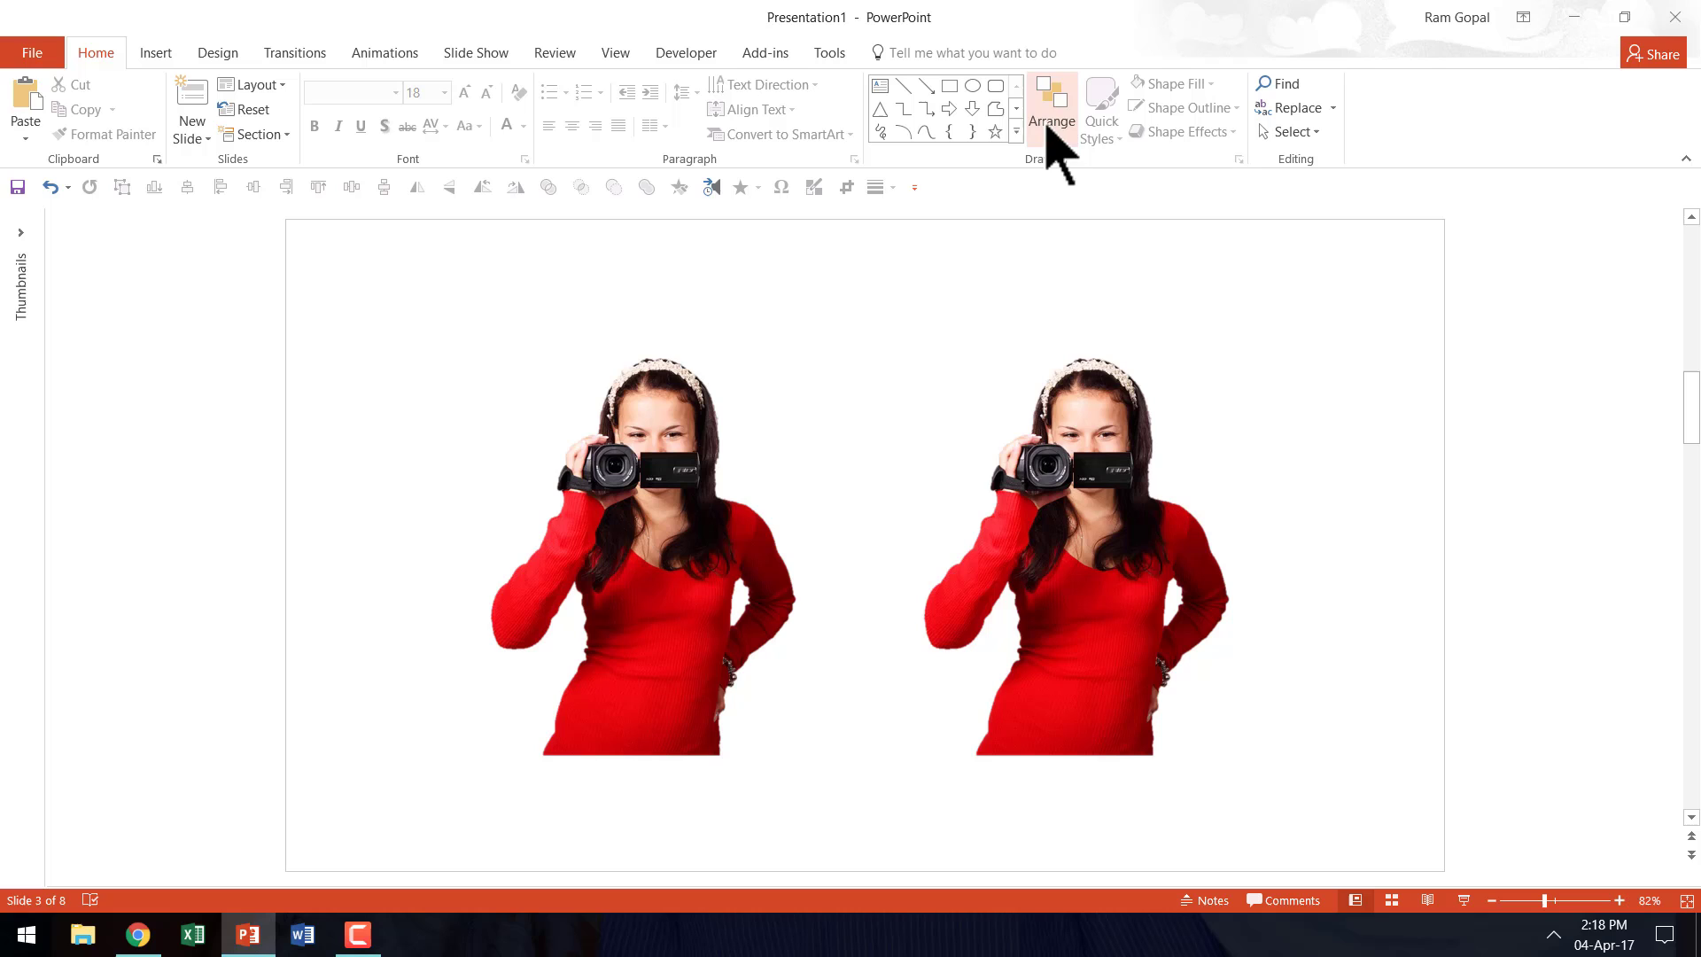
- Draw a blue circle over the left woman and place a copy beside the second woman
click(1017, 131)
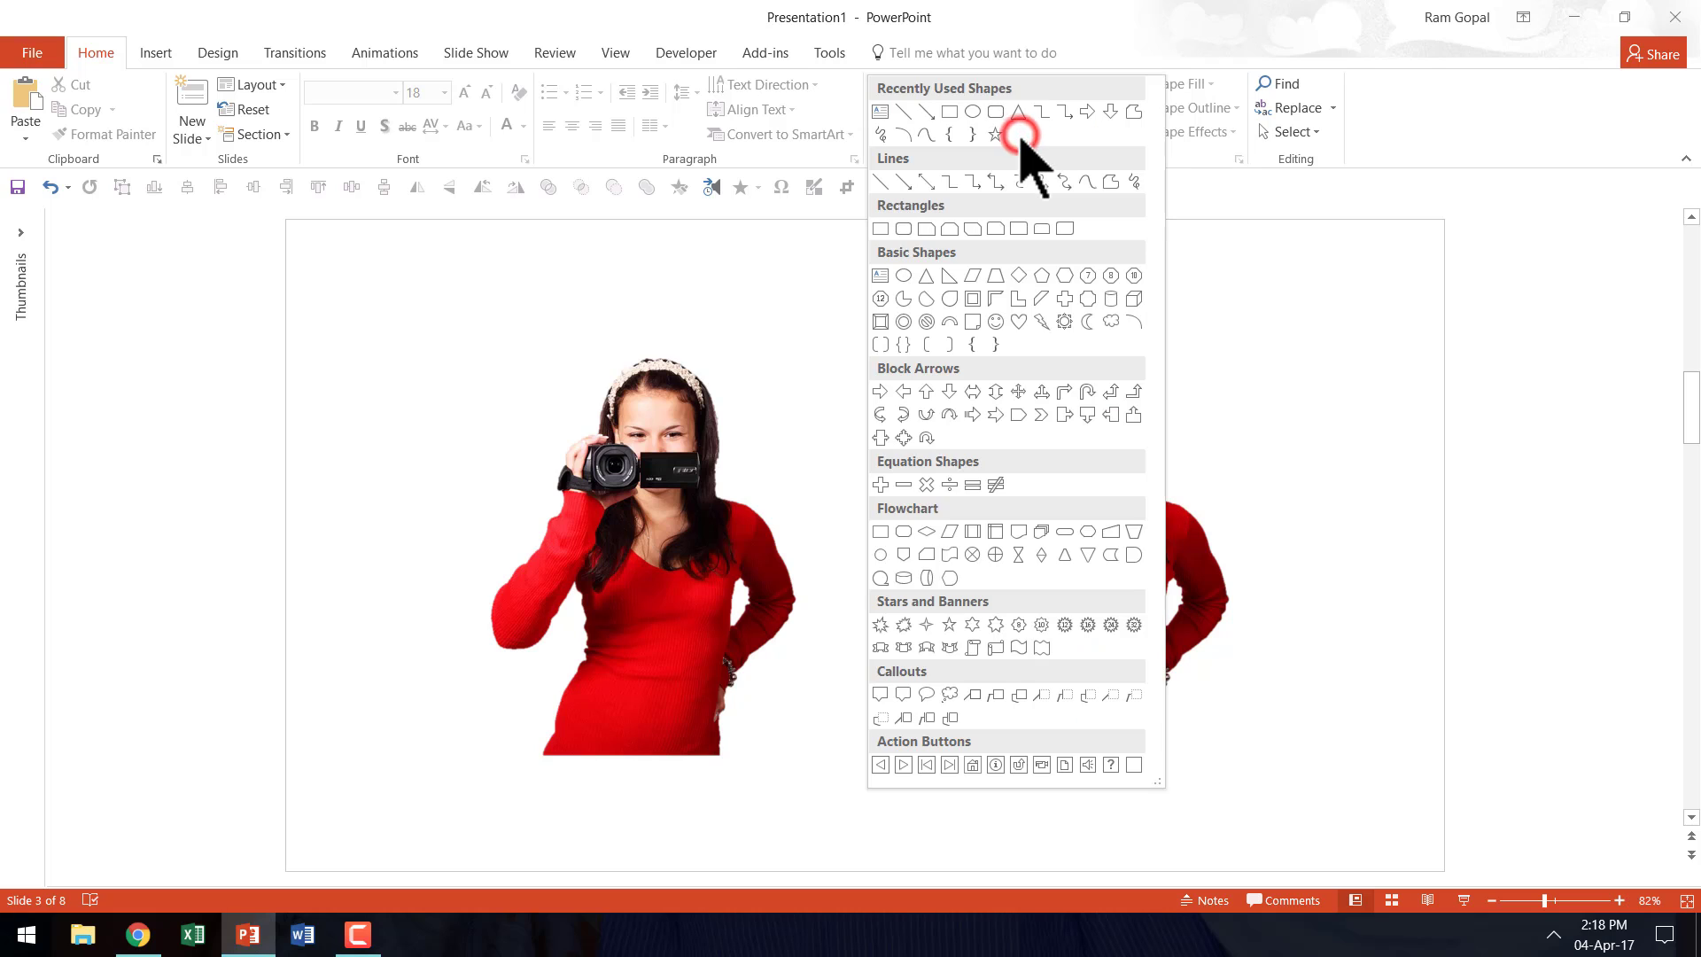
click(903, 275)
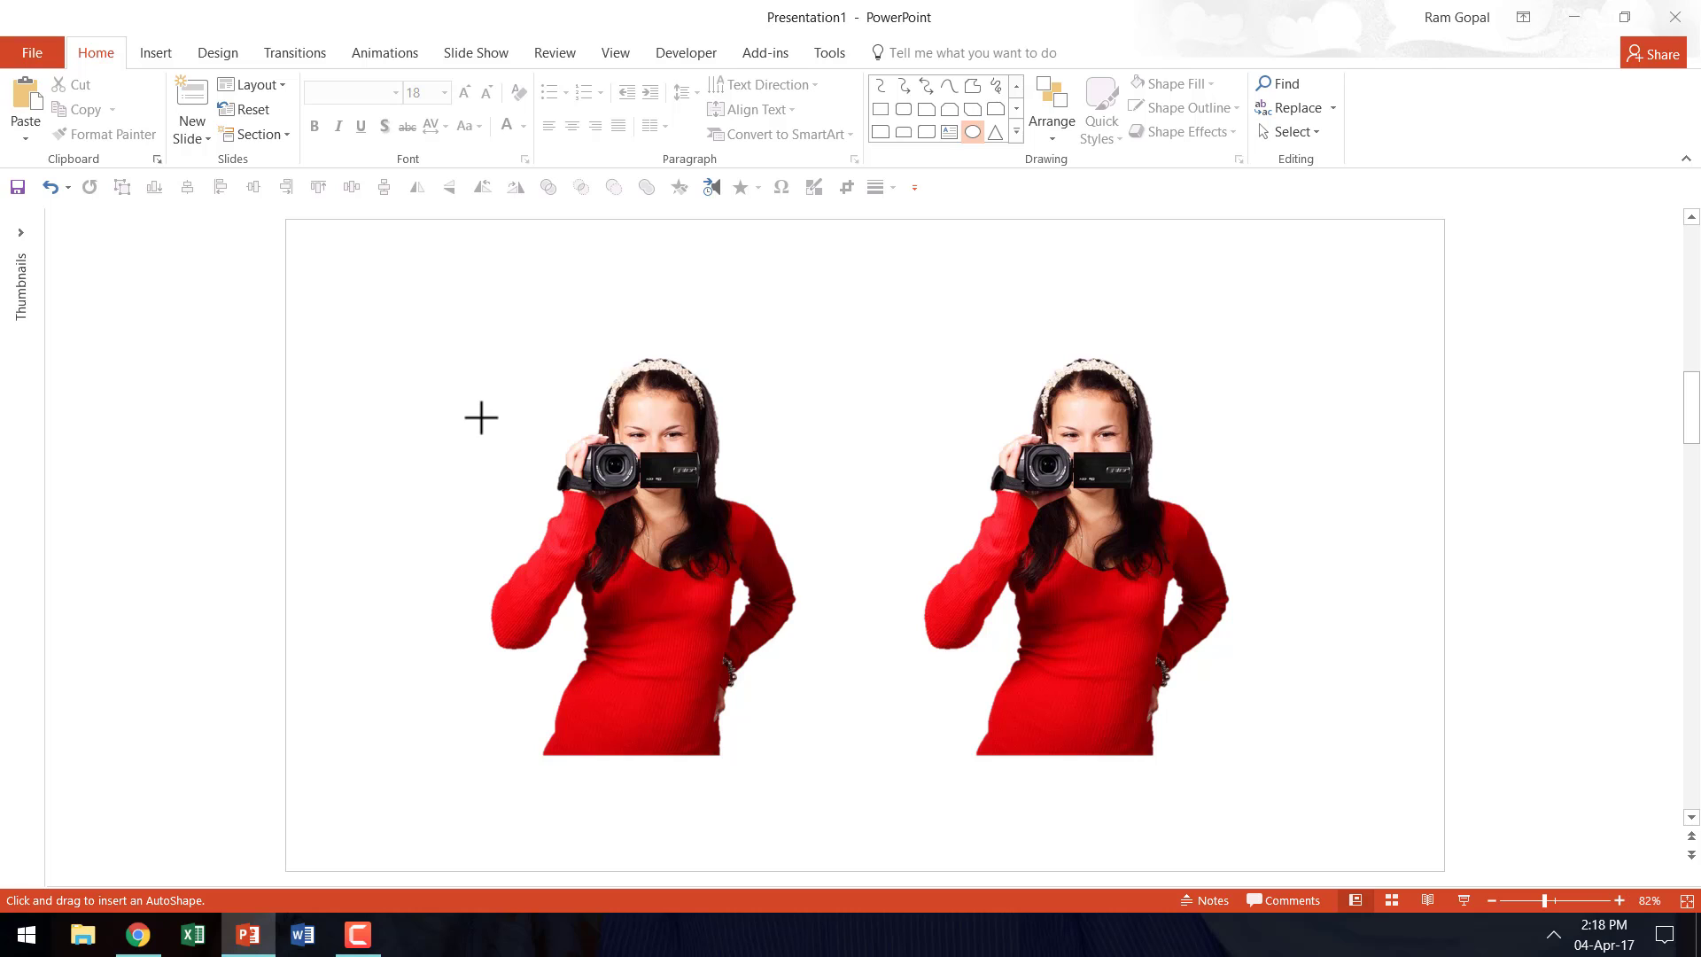
drag(490, 448, 814, 749)
drag(676, 627, 675, 618)
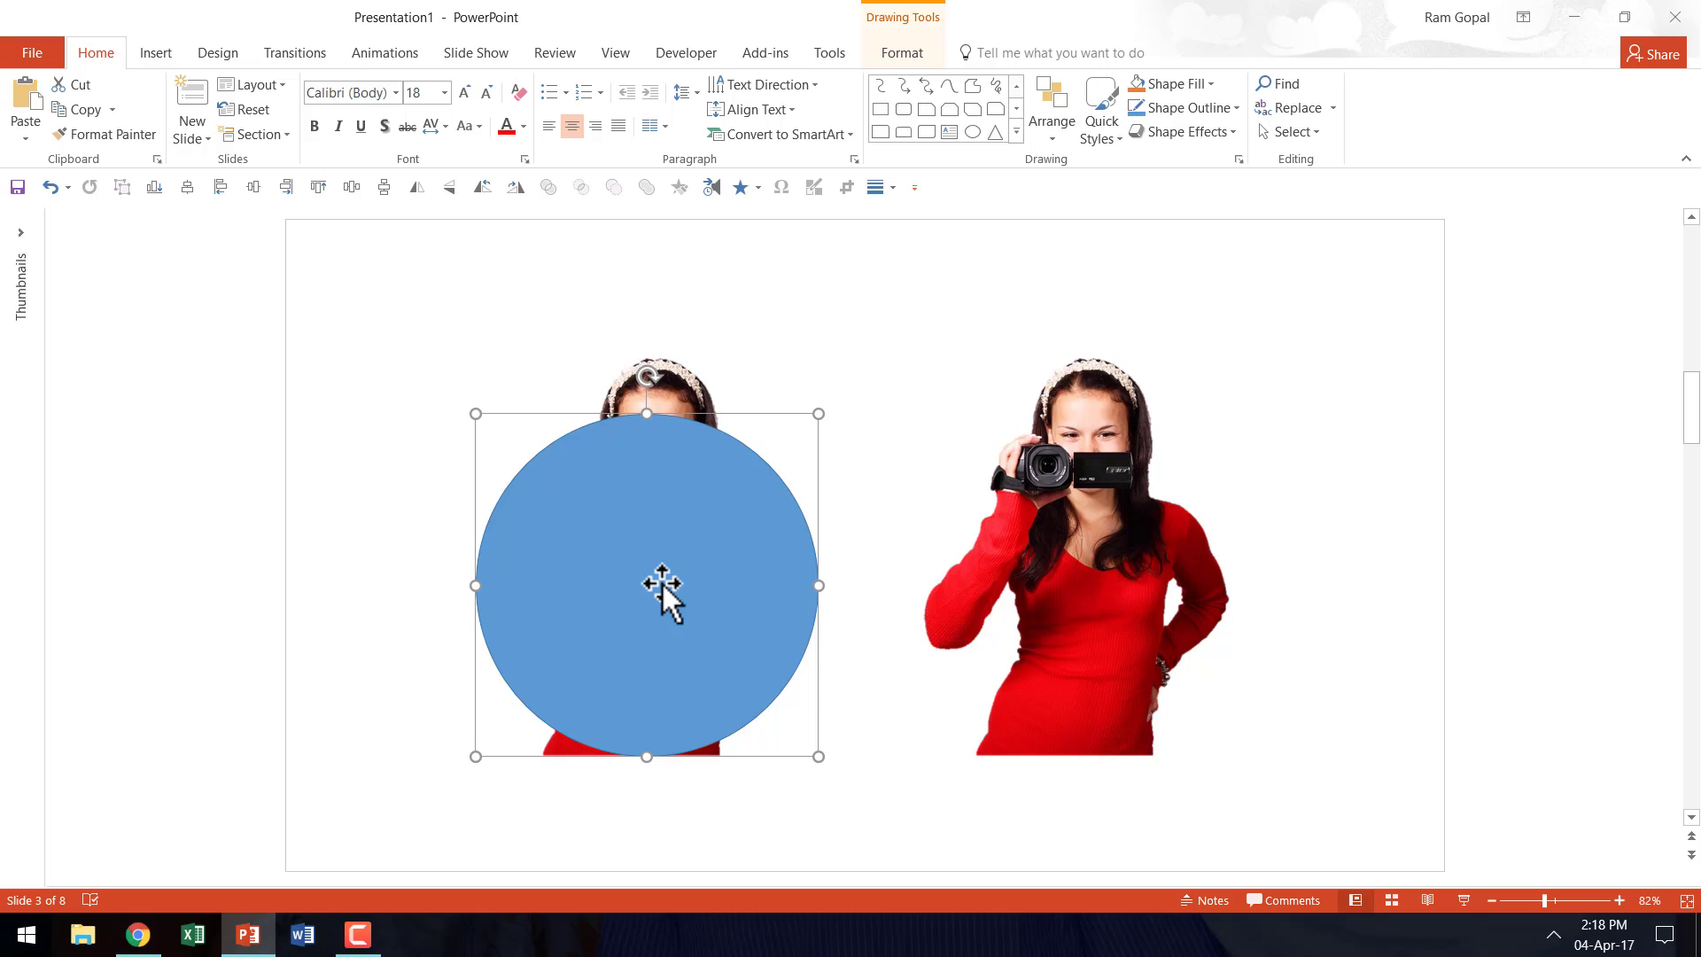
mouse_move(662, 582)
mouse_down()
mouse_move(1199, 593)
mouse_move(1136, 569)
mouse_move(1329, 573)
mouse_up()
click(900, 779)
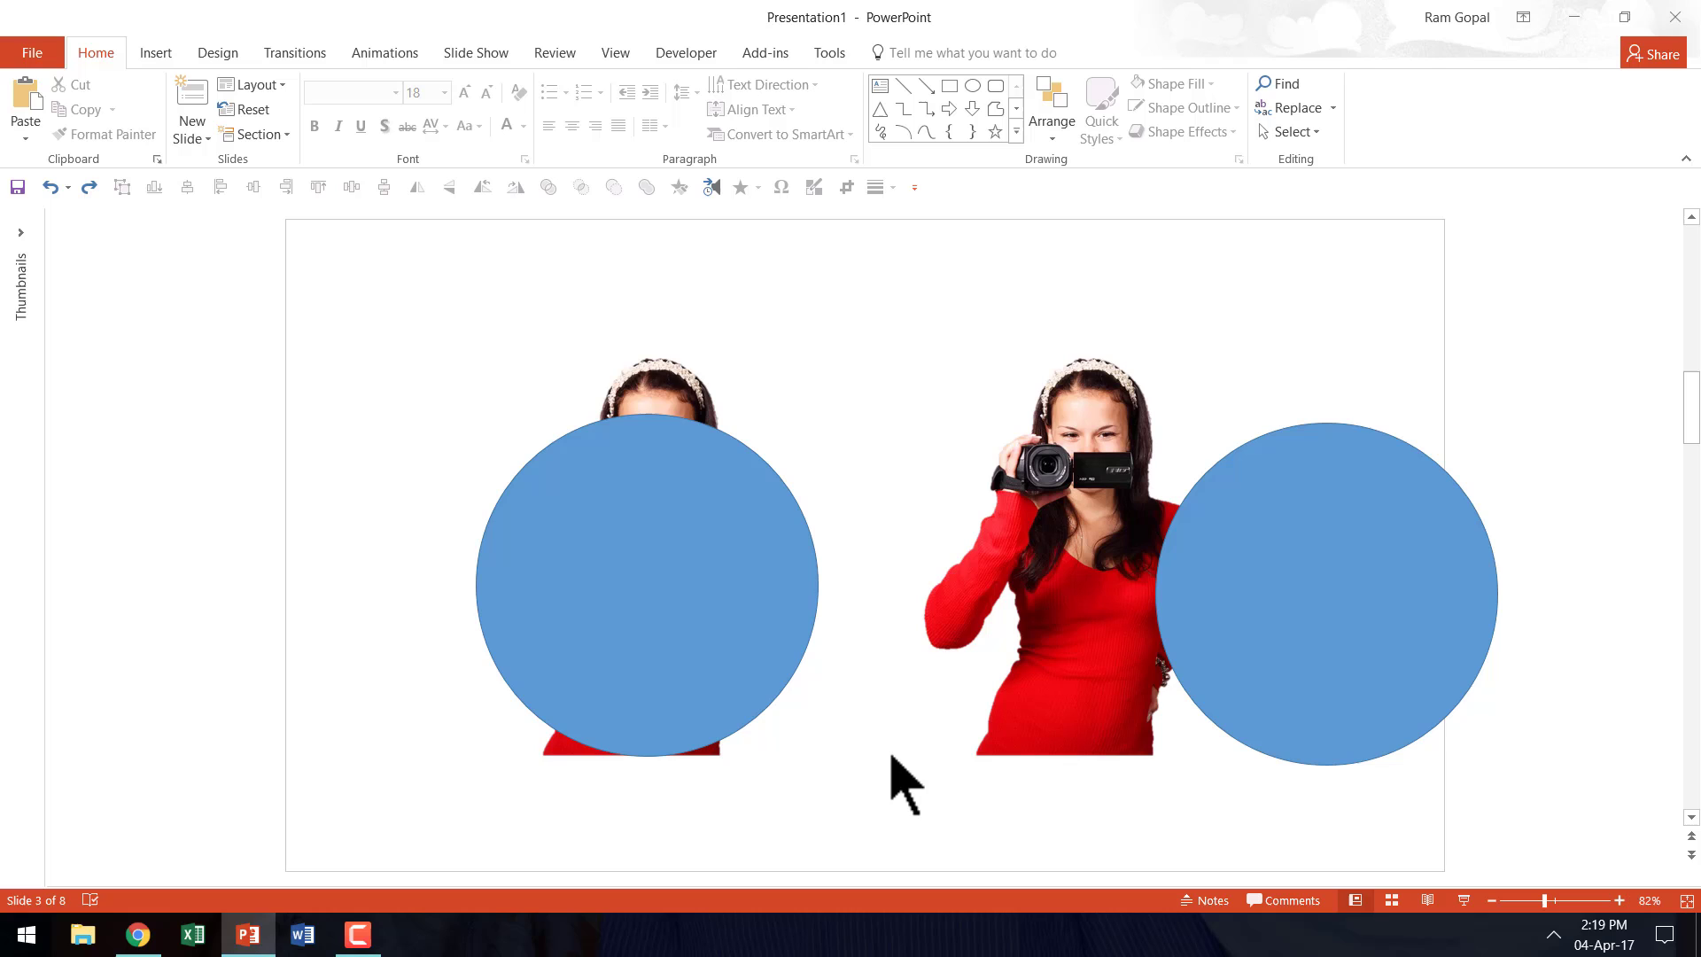
- Intersect the left woman photo with its circle using Merge Shapes
click(670, 370)
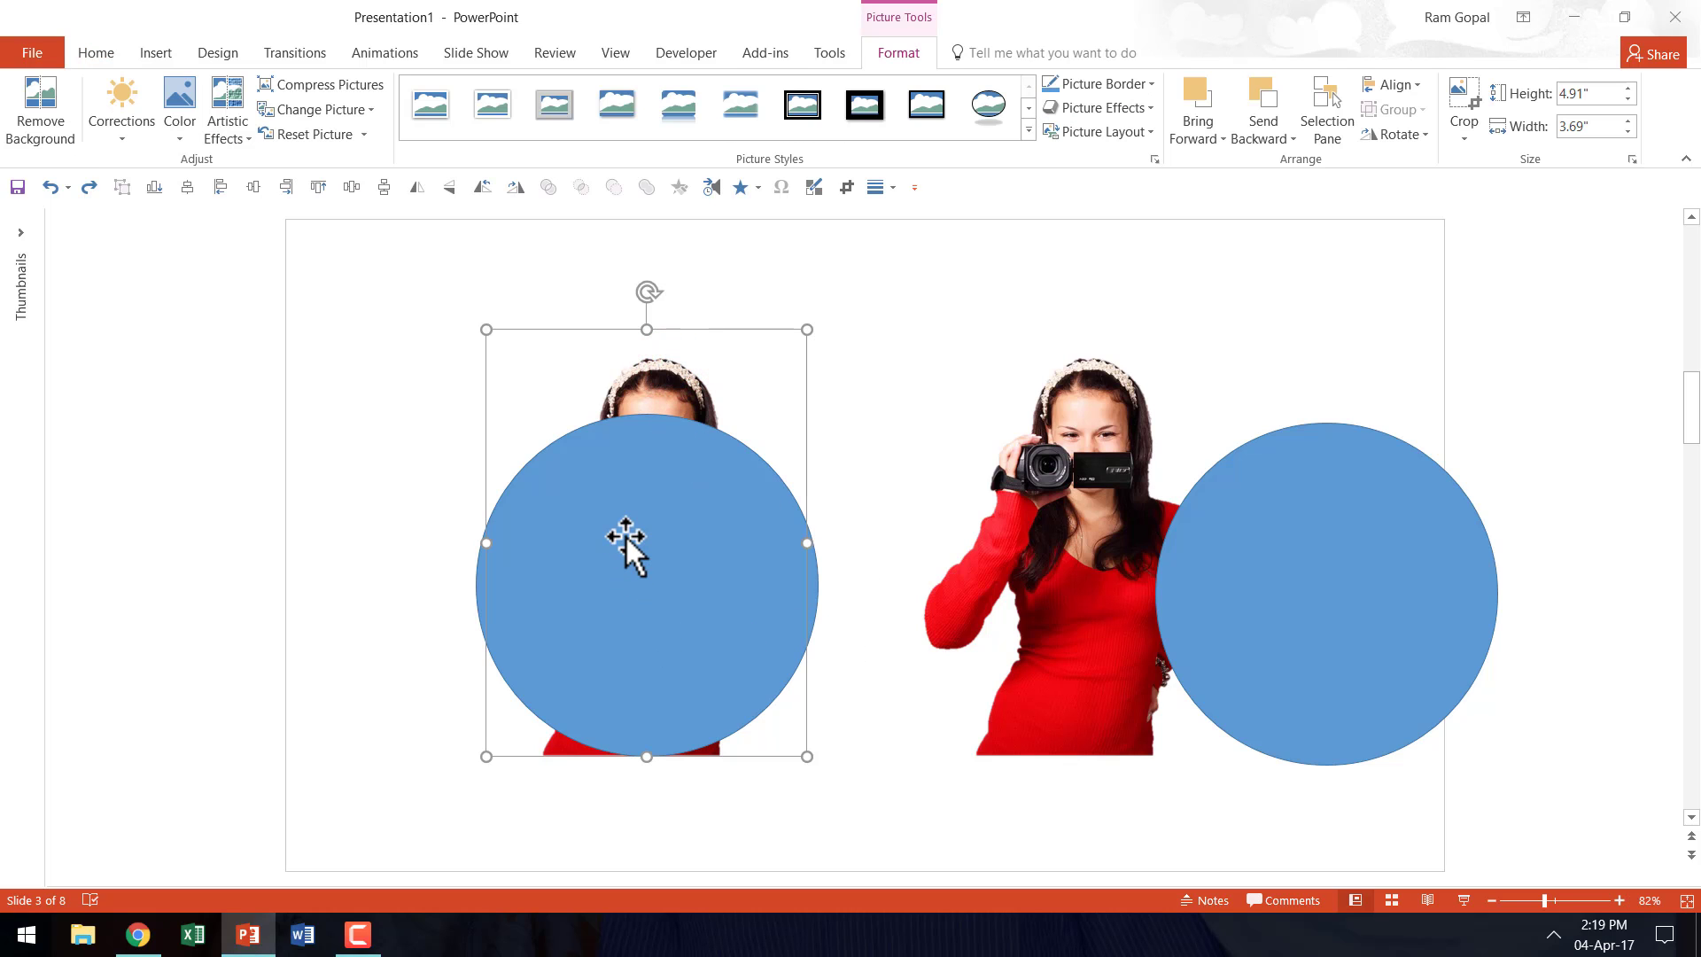
shift+click(625, 504)
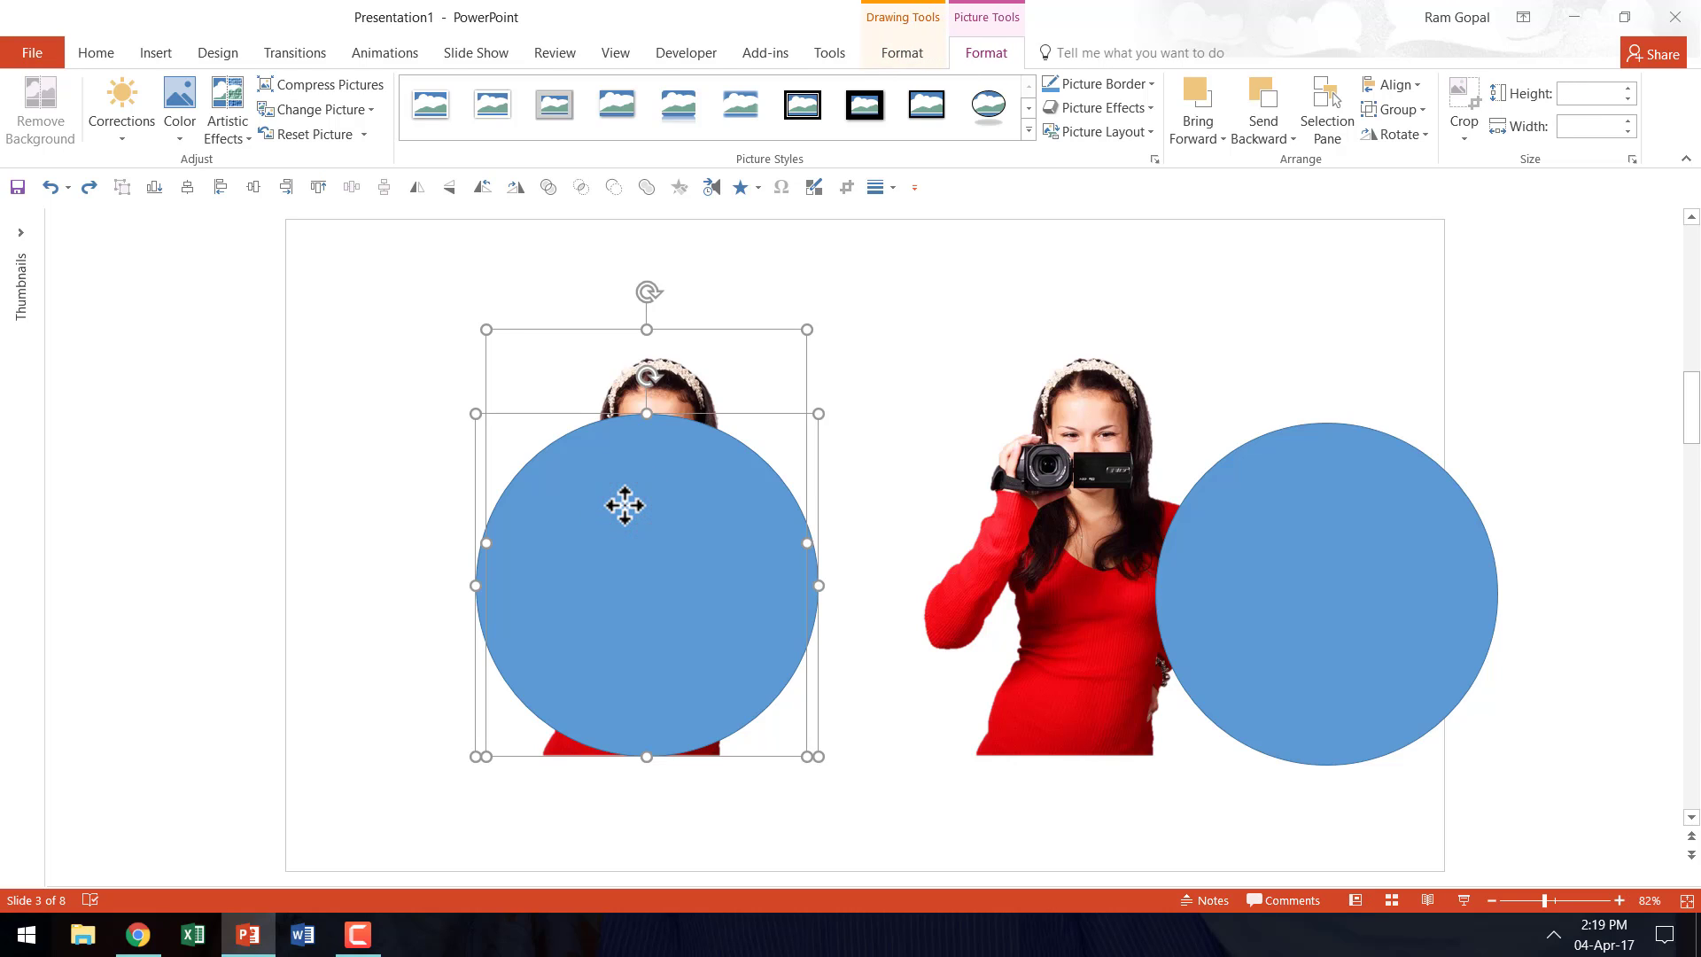
click(902, 53)
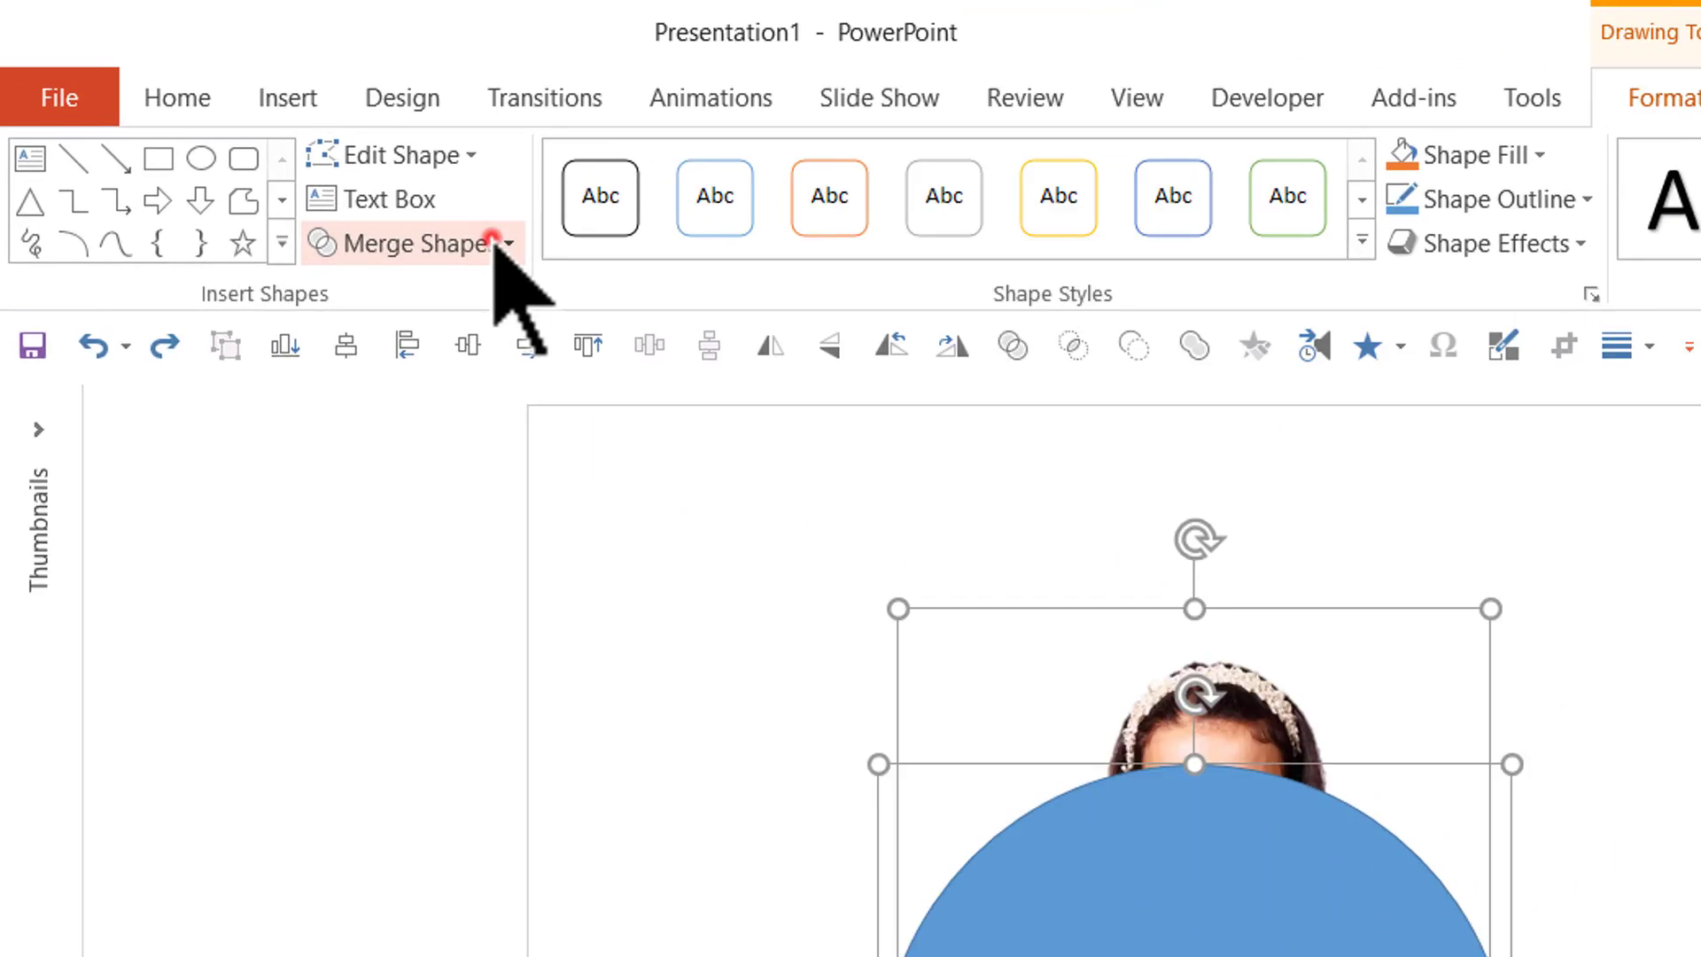
click(269, 133)
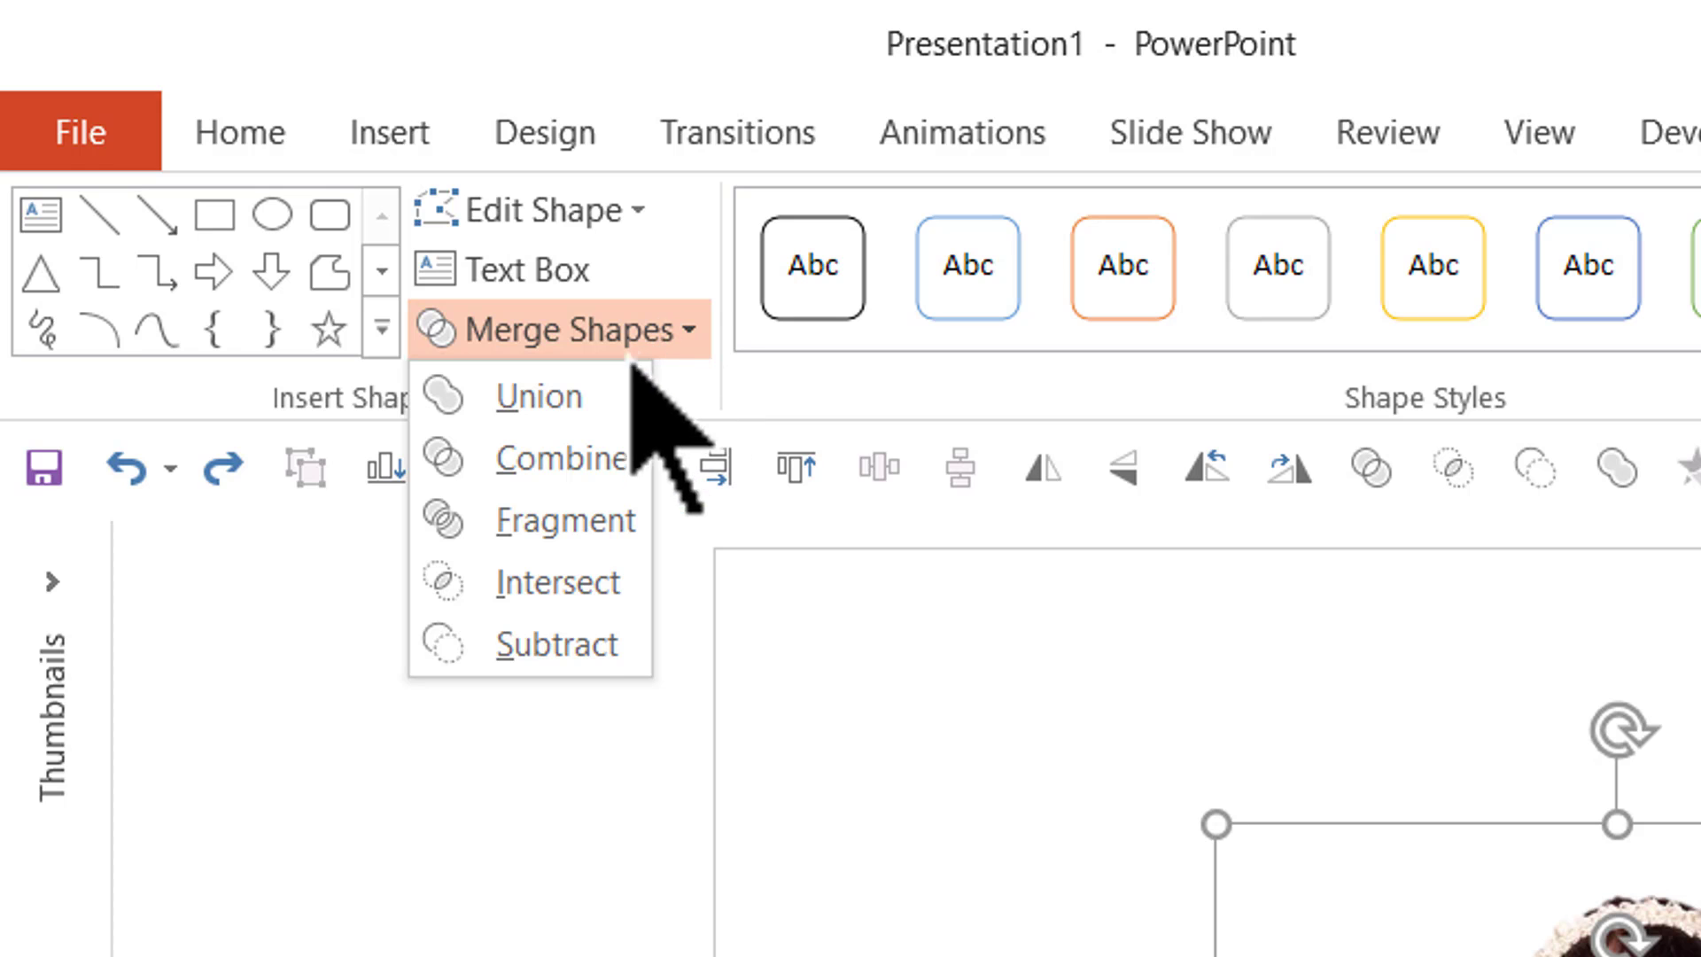
click(588, 577)
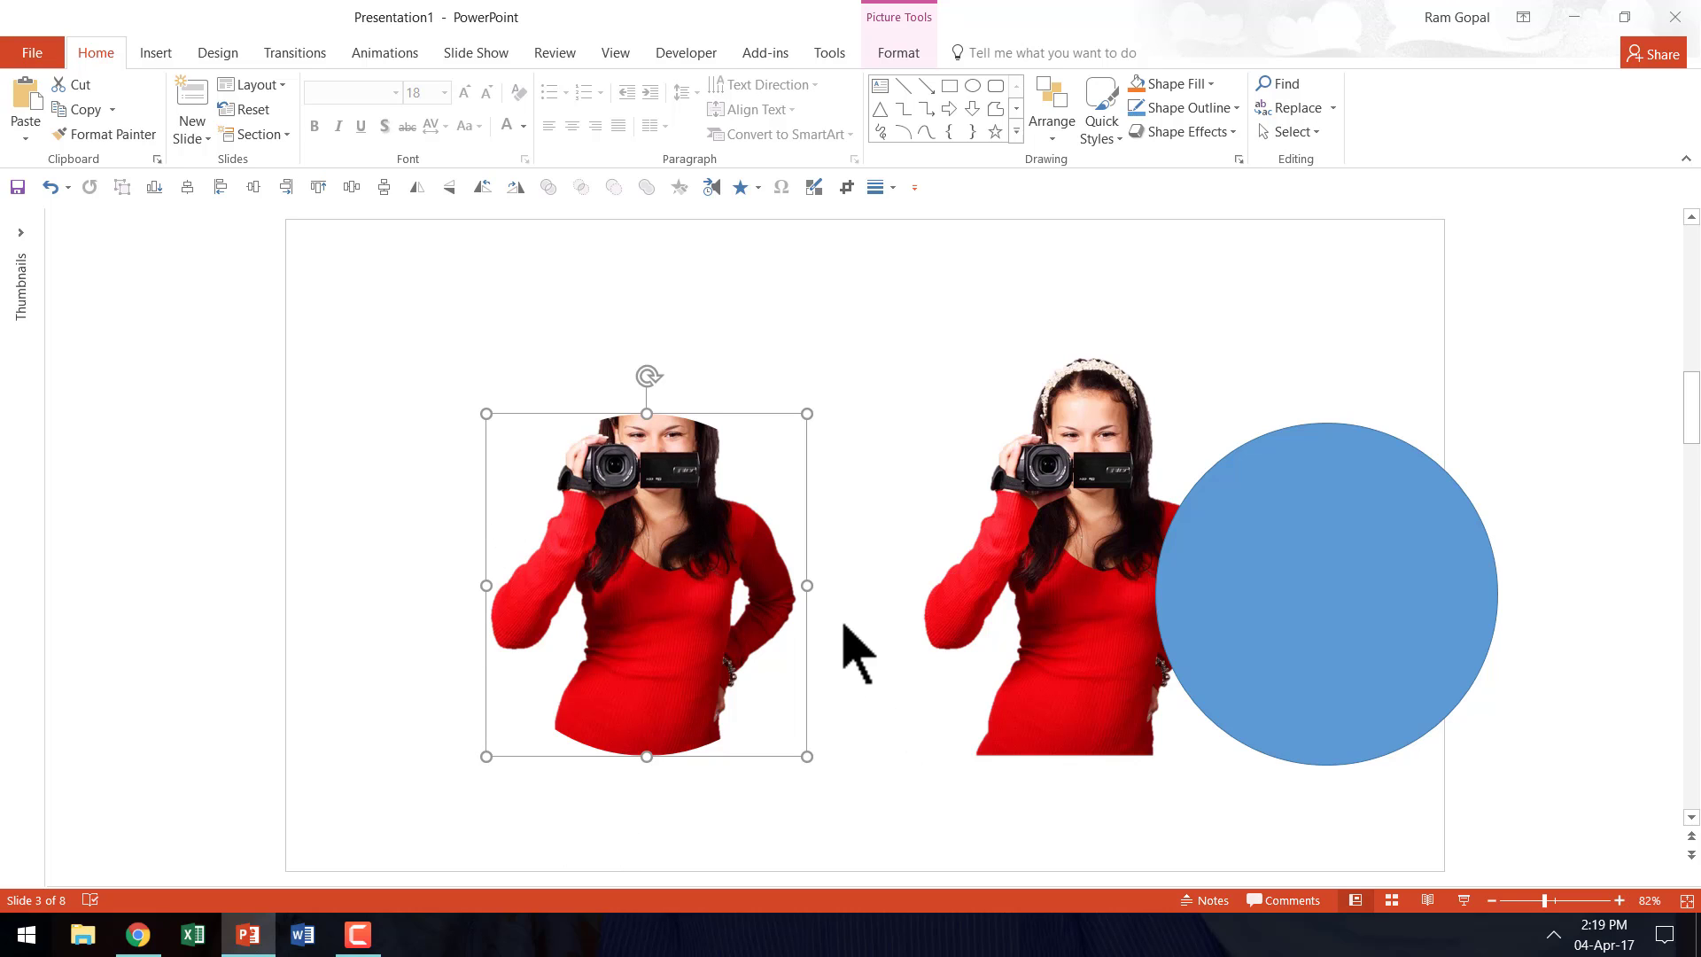
- Give the right circle a white fill and a 6 pt orange outline
click(1390, 540)
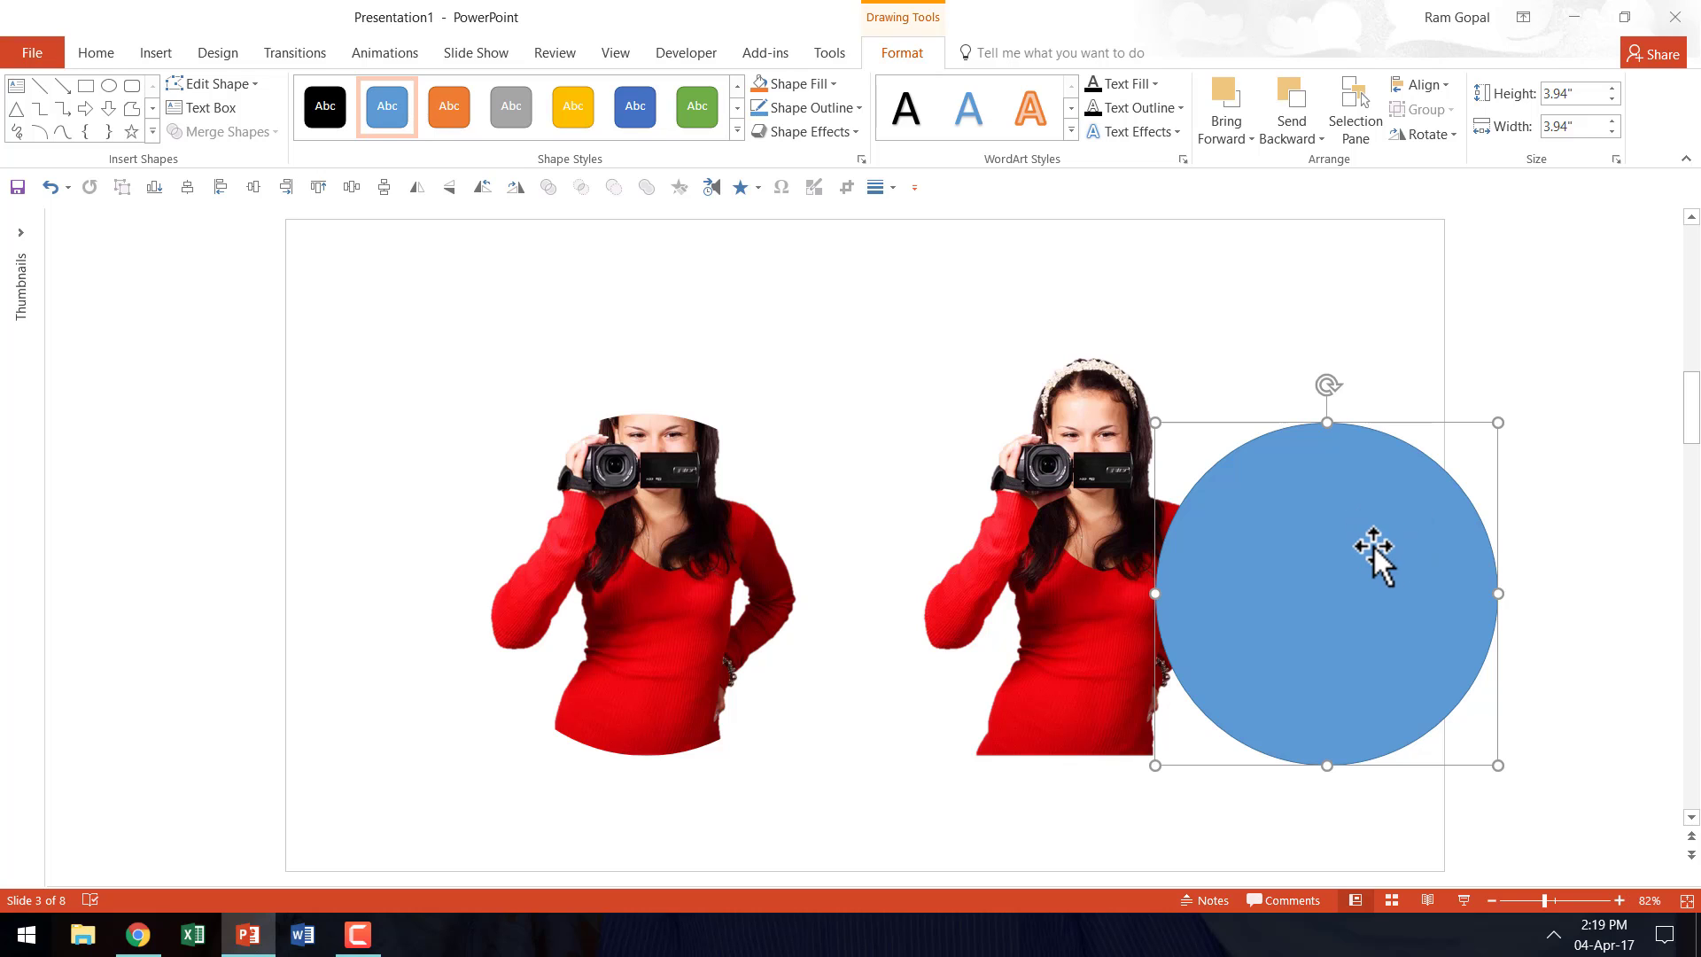
click(801, 83)
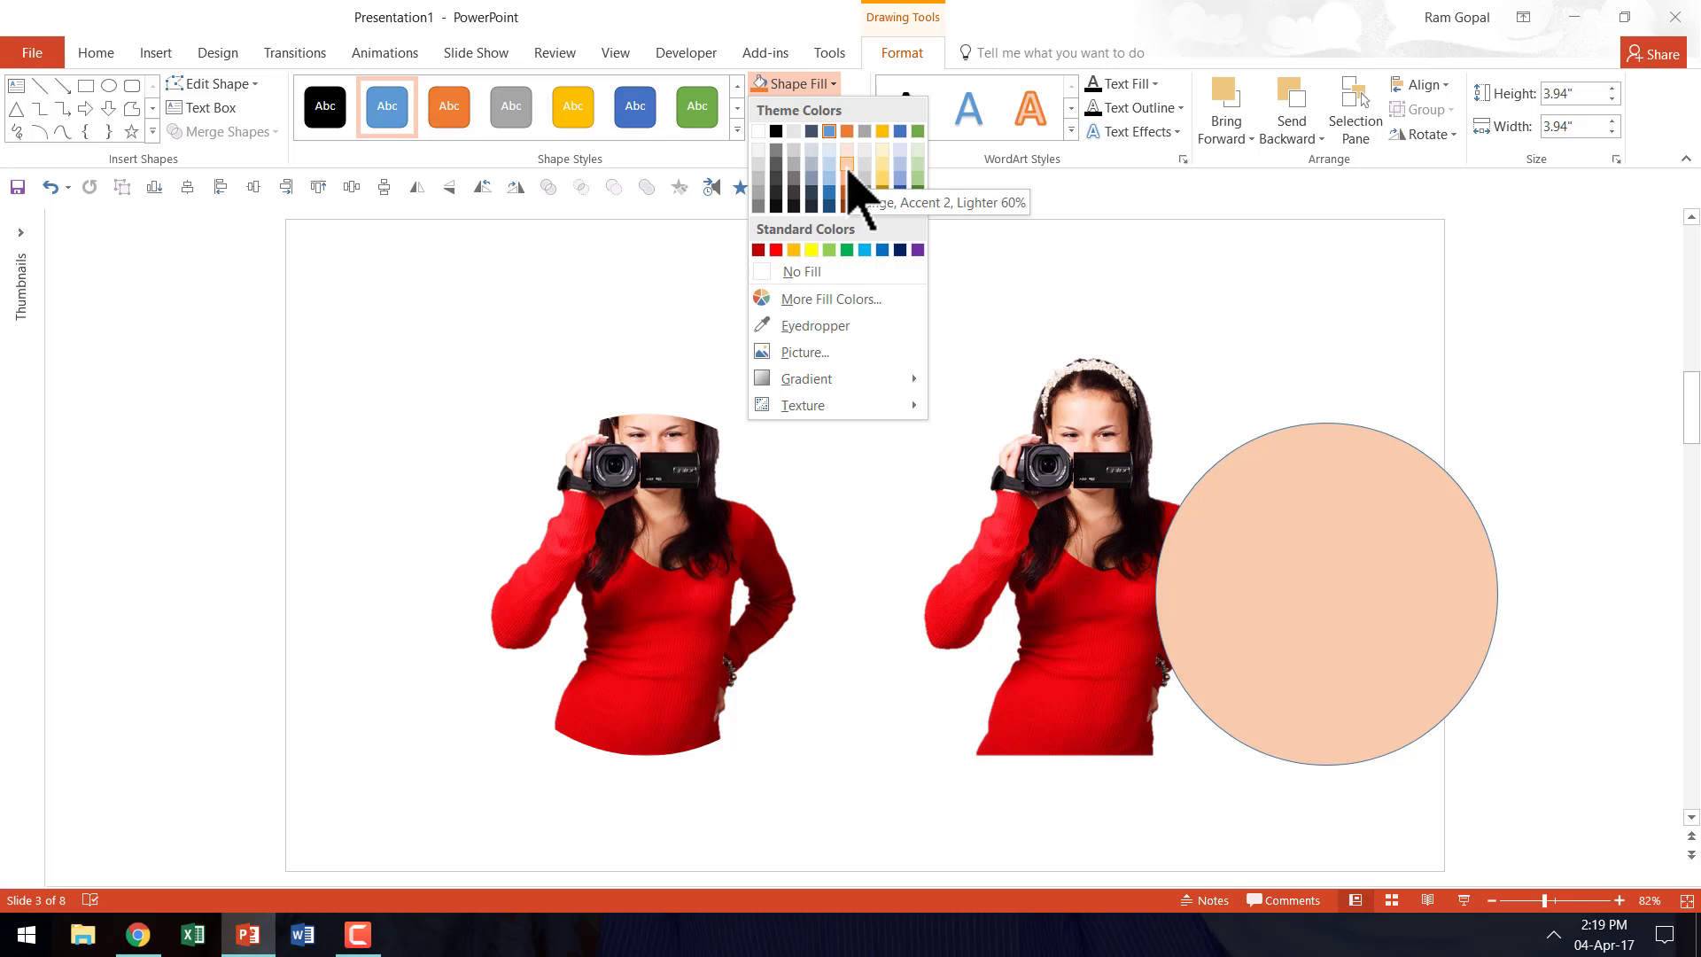
click(758, 131)
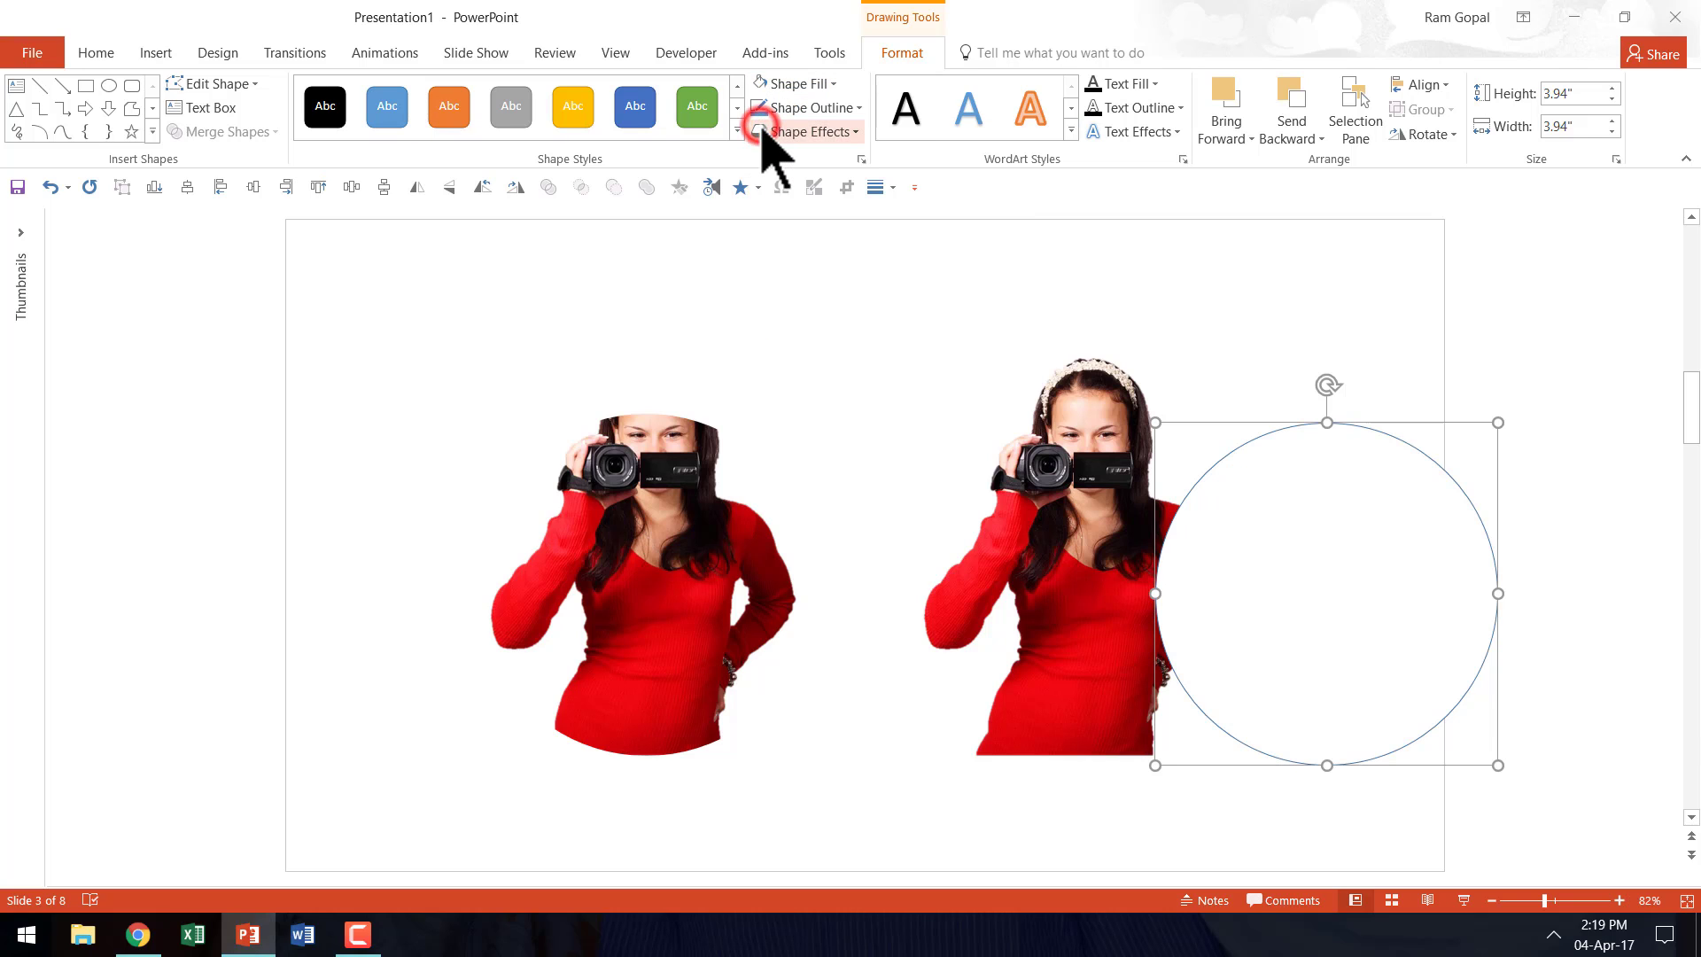
click(809, 107)
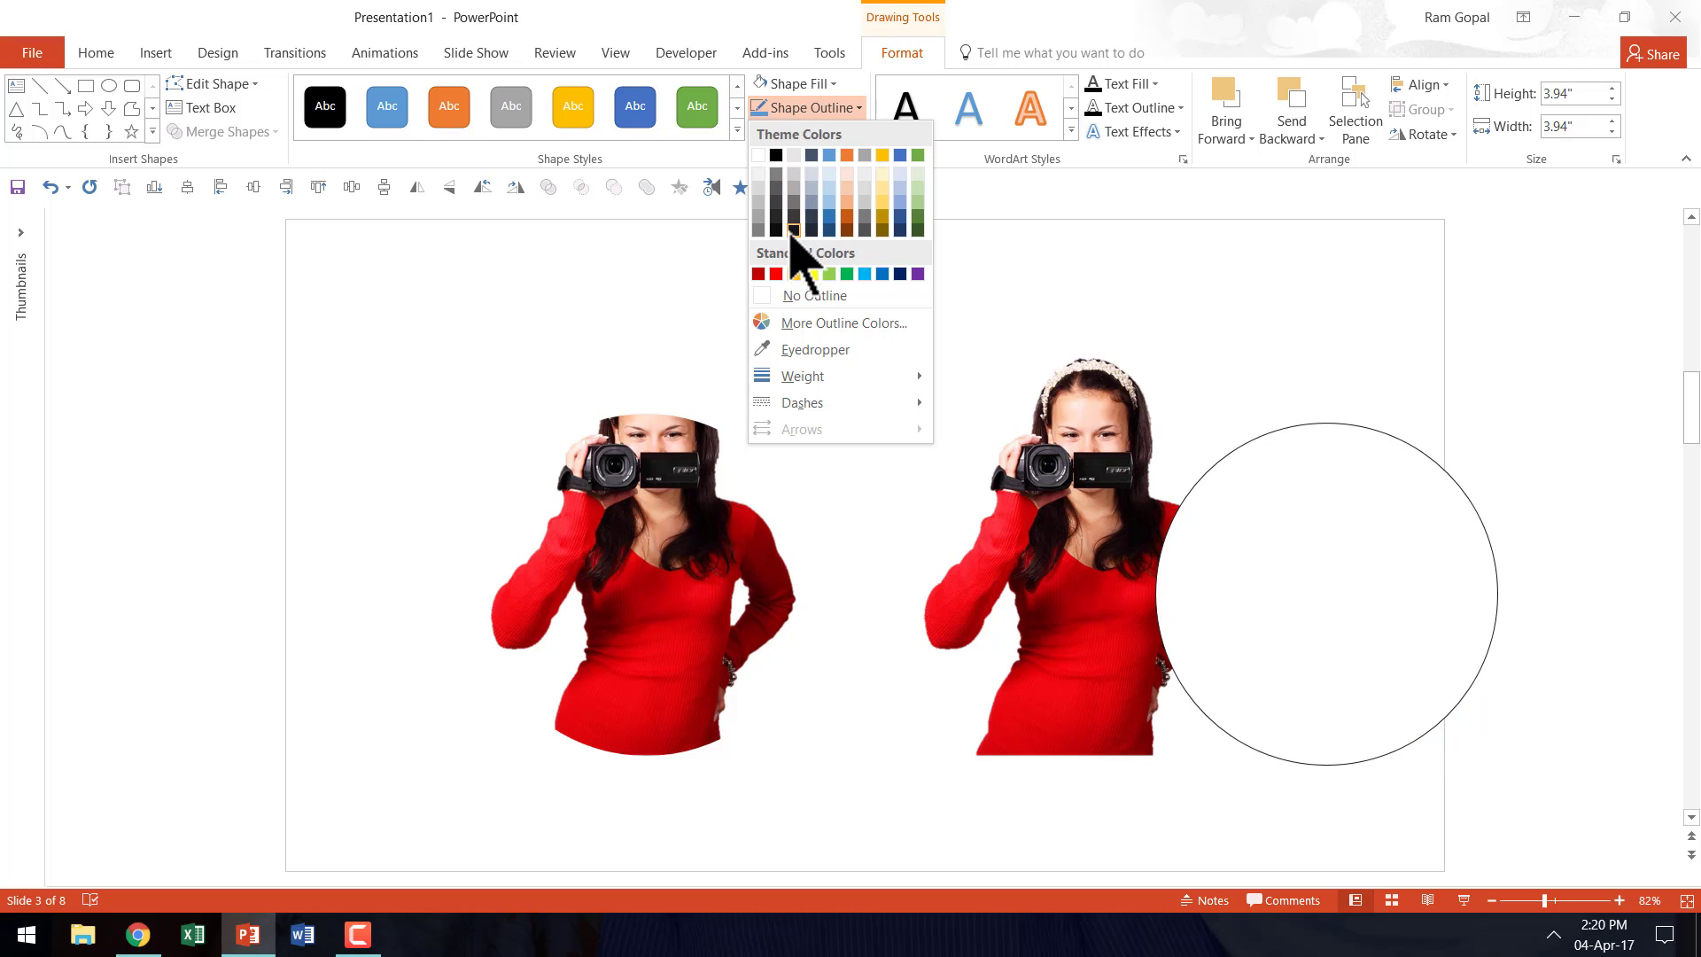
click(848, 216)
click(833, 108)
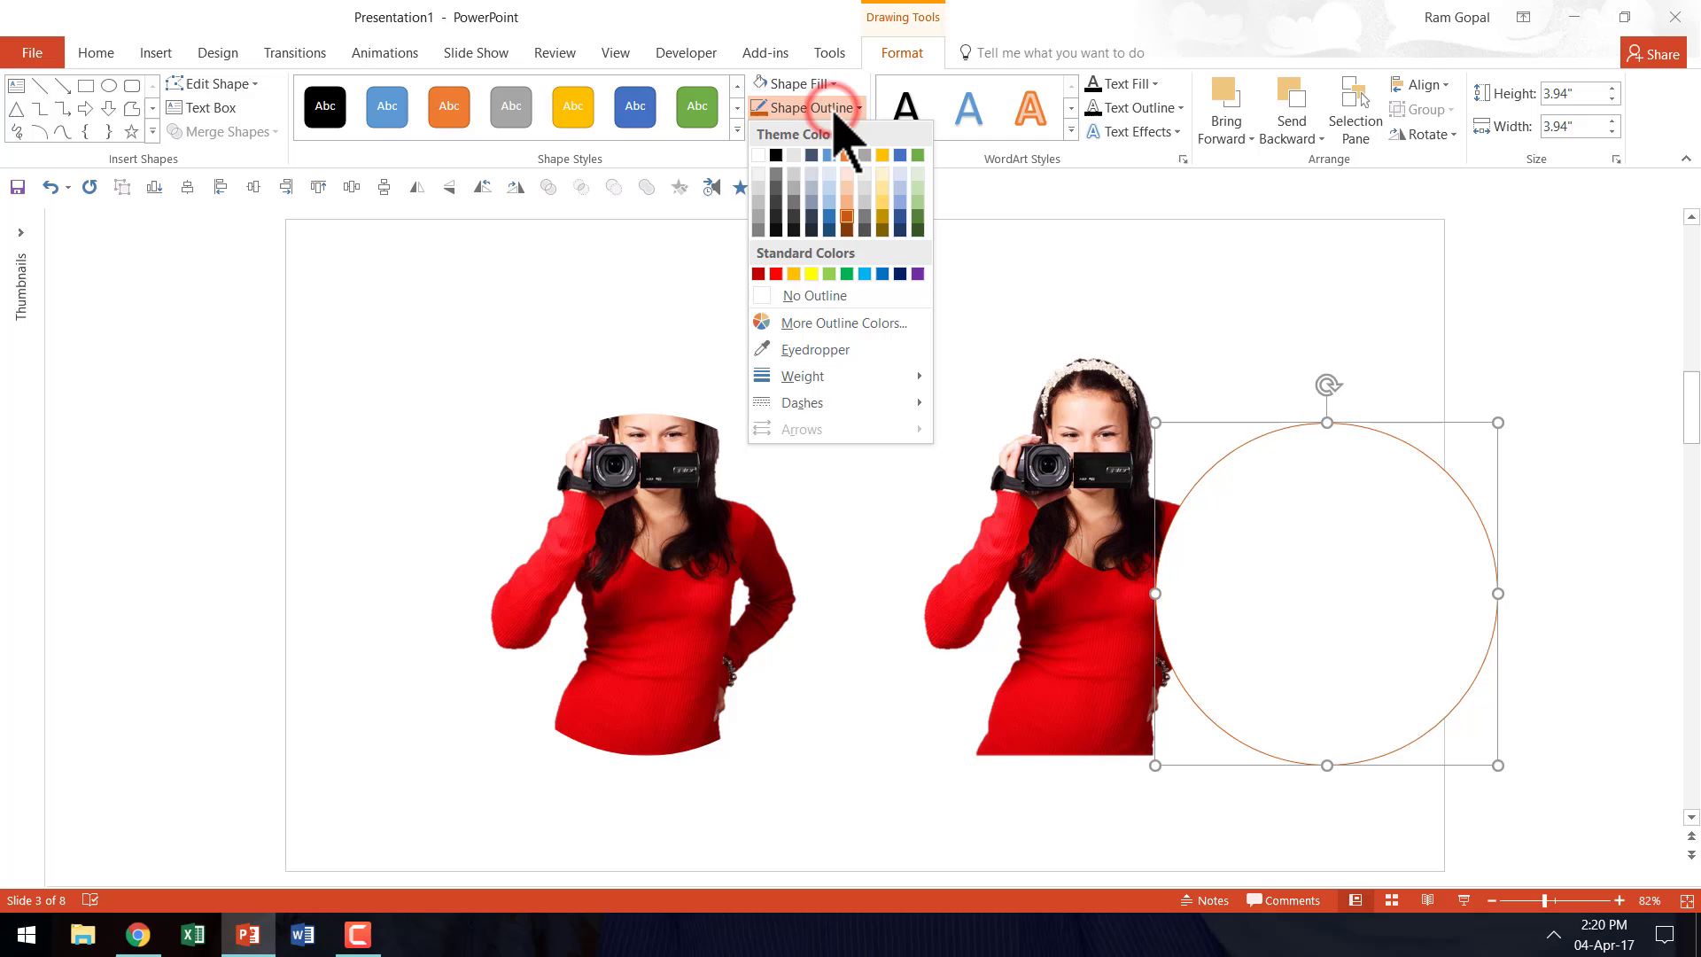
click(810, 376)
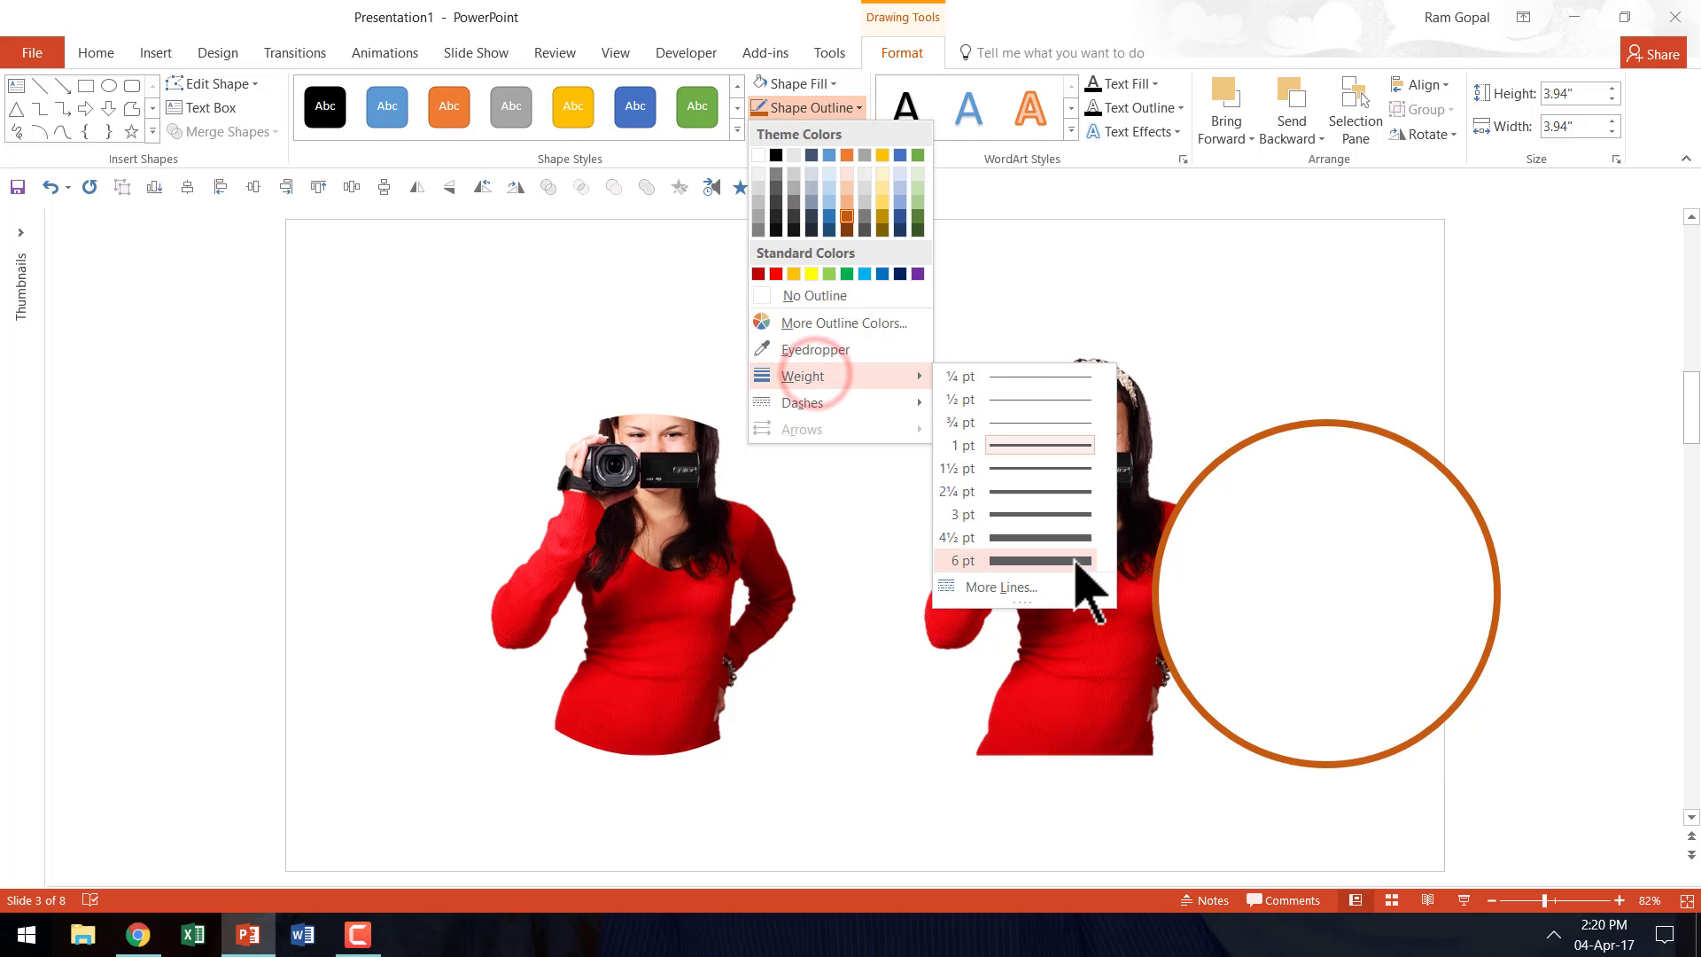
click(1083, 561)
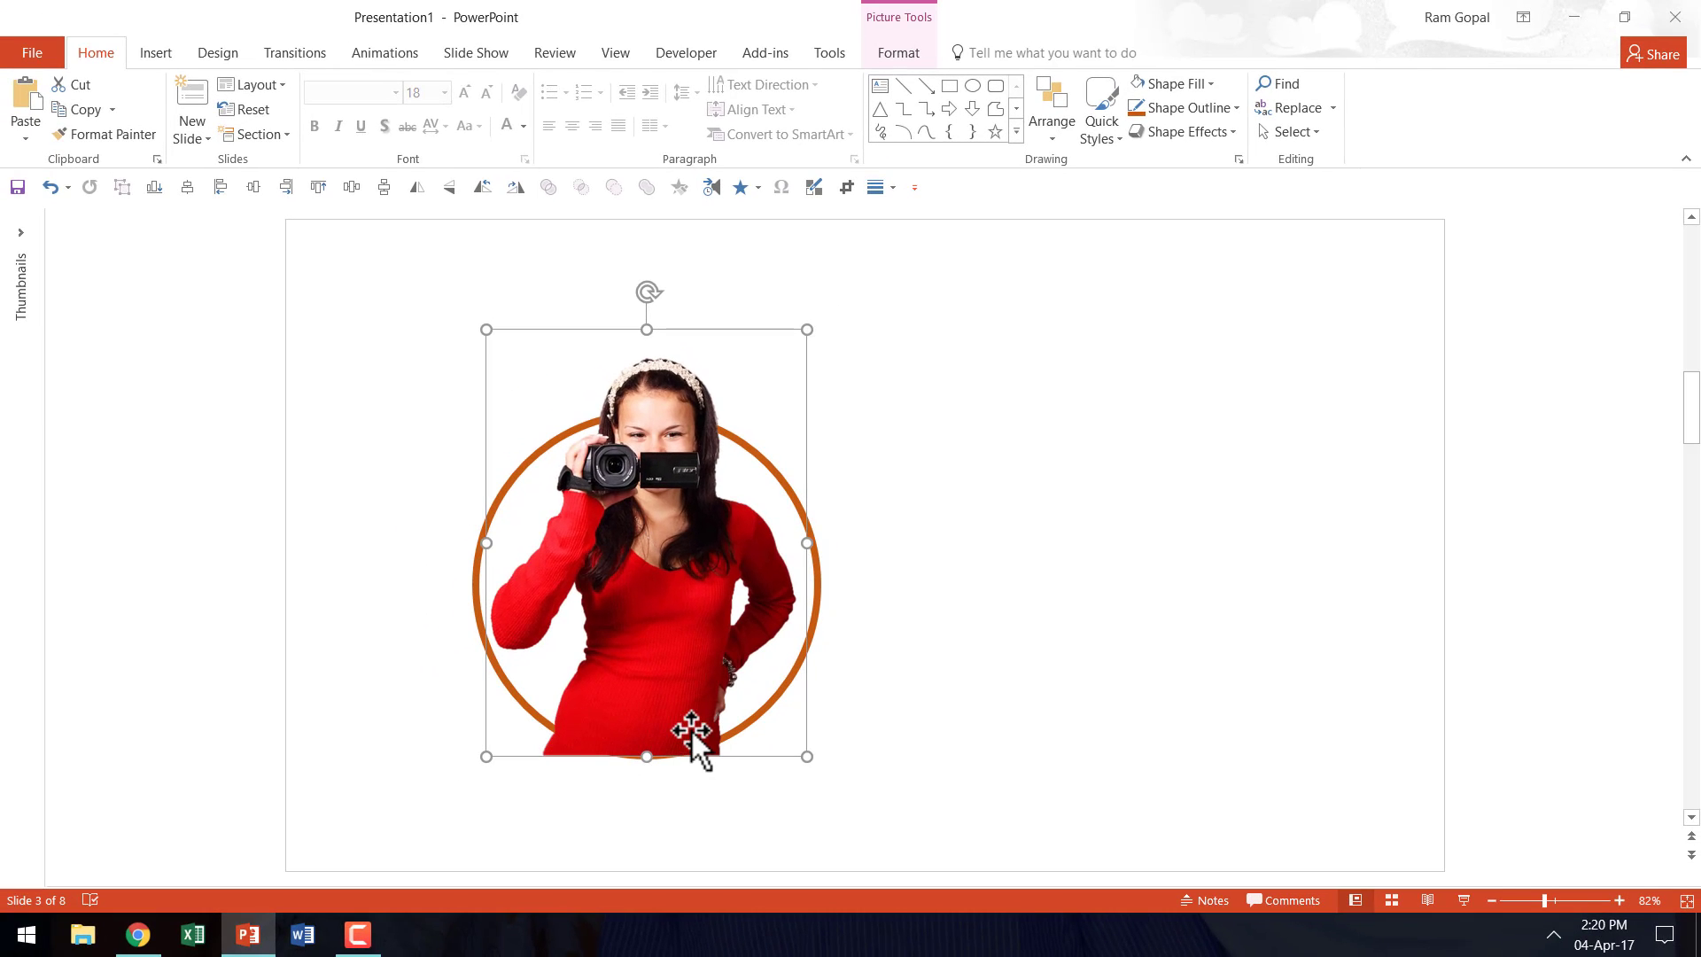
- Crop the woman photo's bottom up to 3.77" tall so the ring's lower rim shows
click(899, 53)
click(1463, 105)
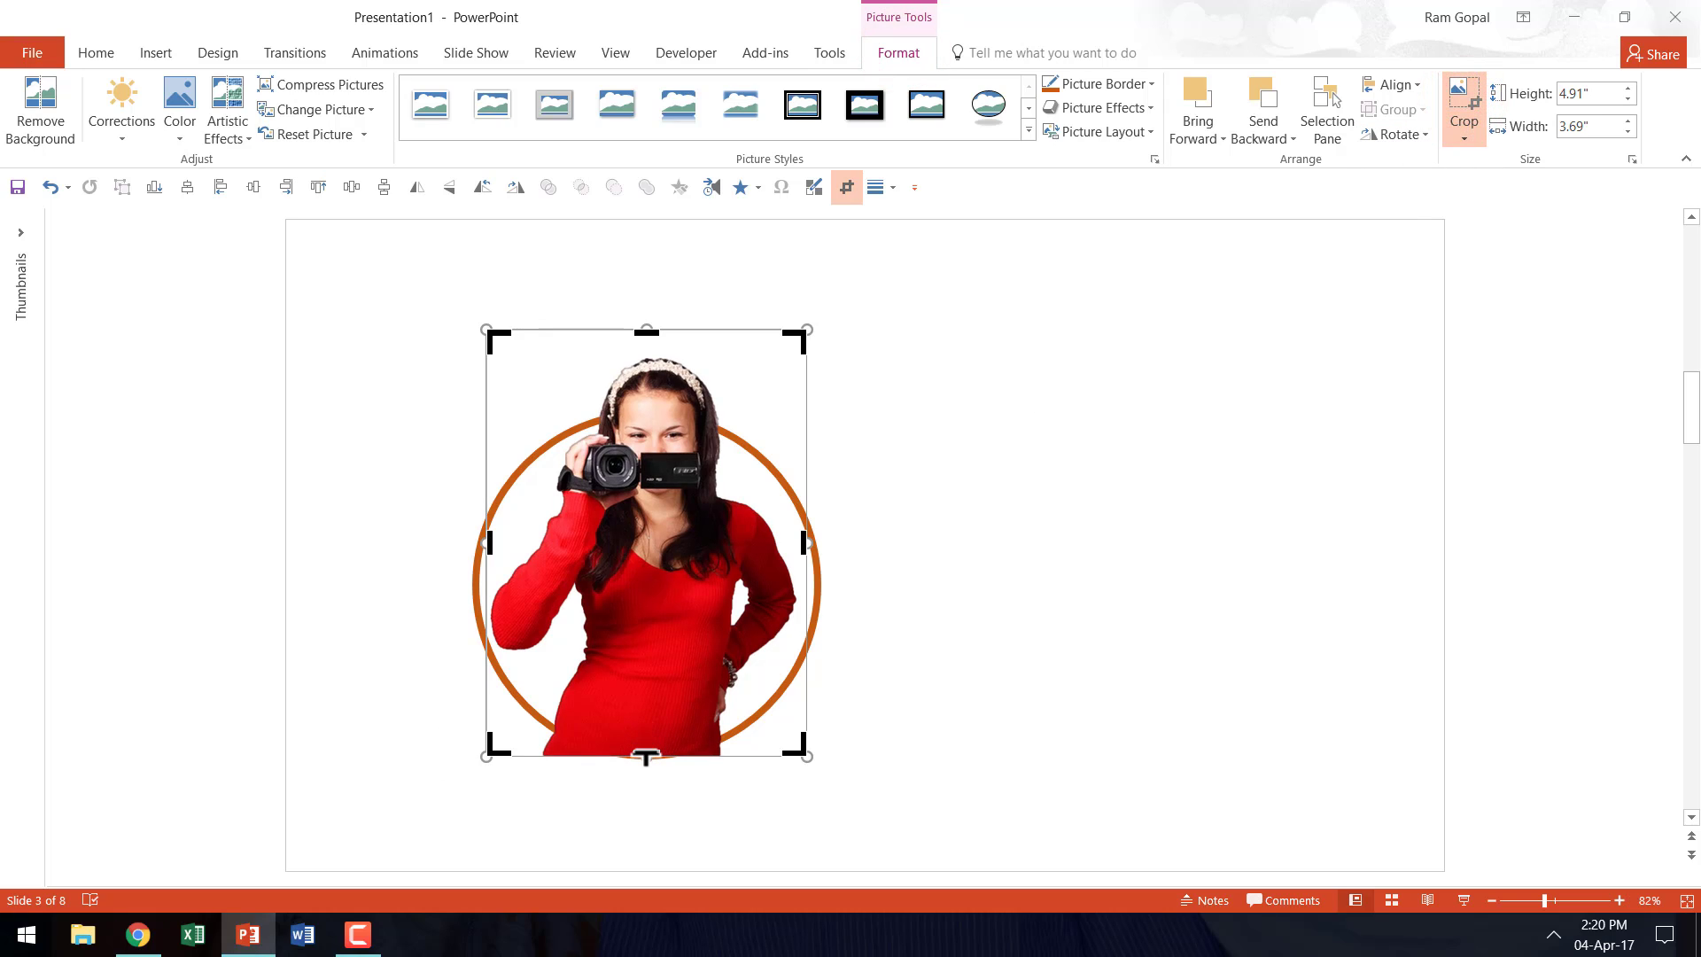
drag(646, 758, 650, 658)
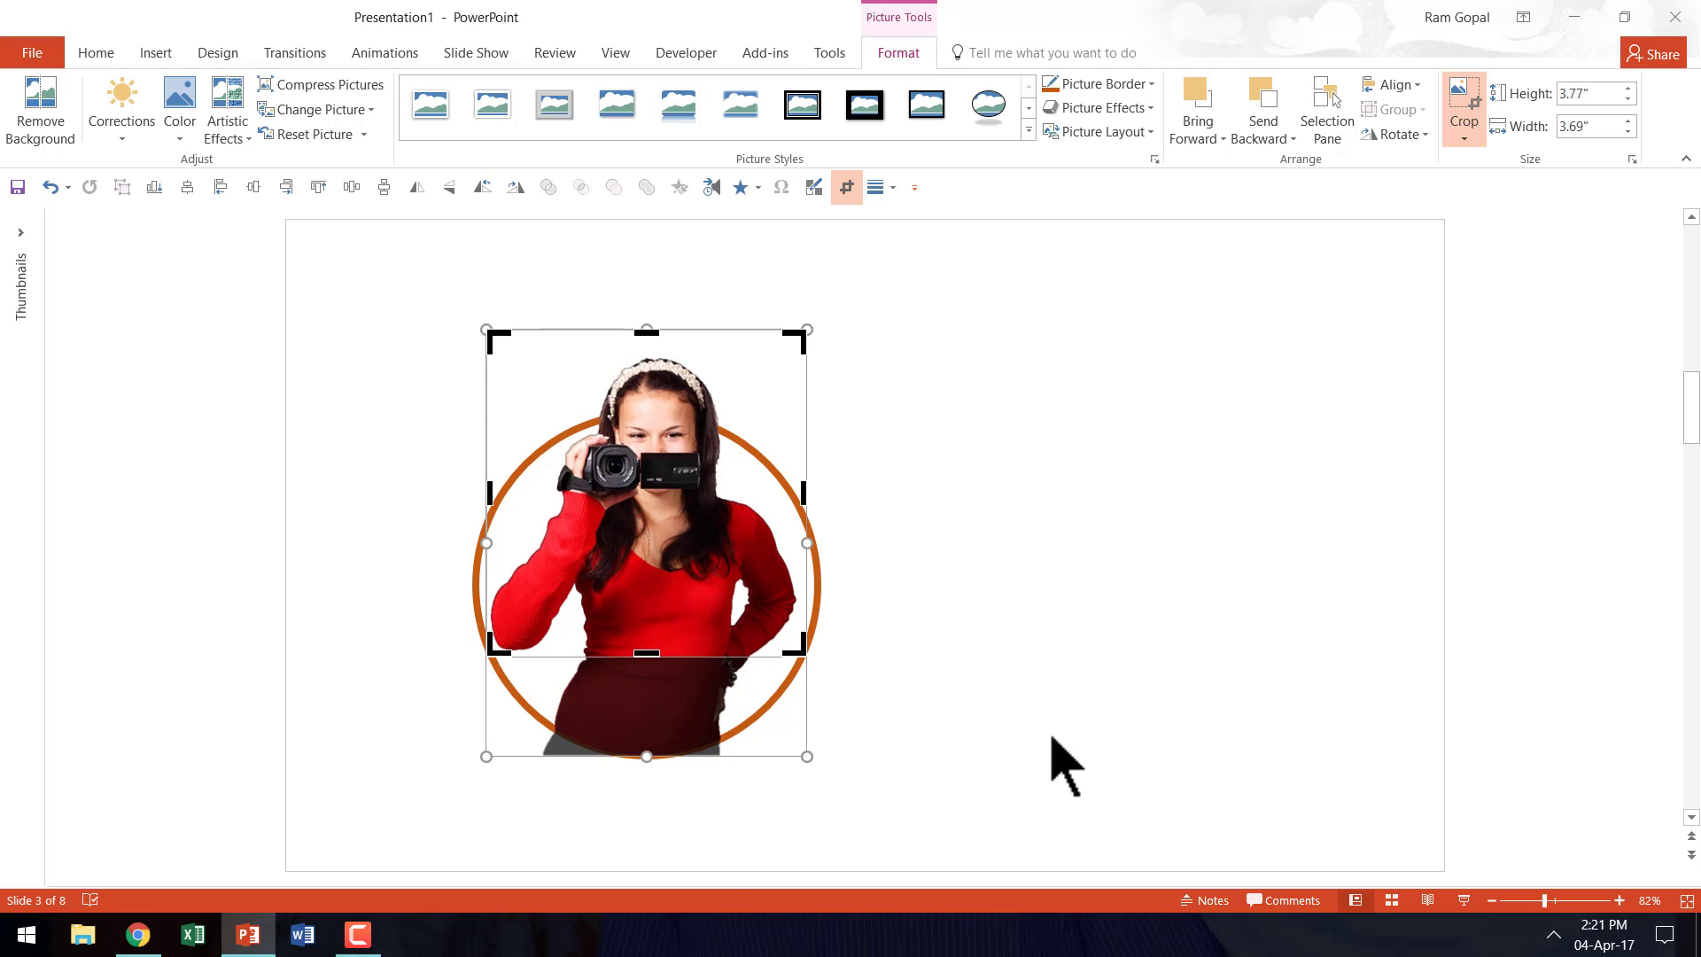
click(972, 725)
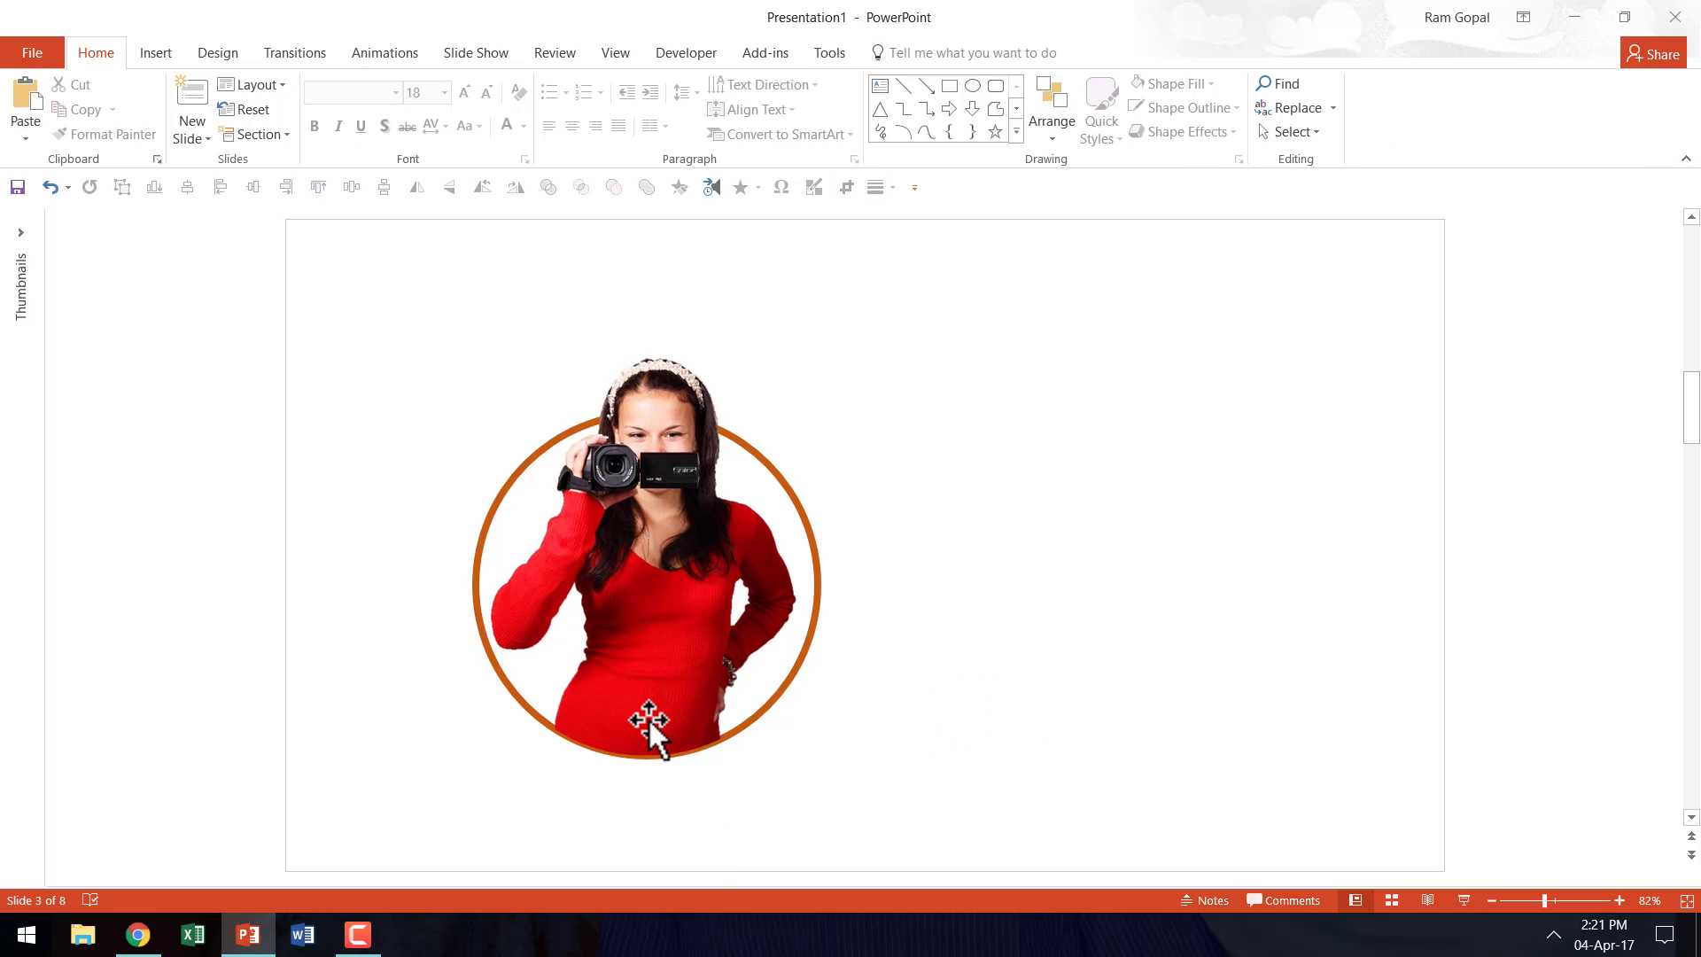
drag(647, 717, 647, 718)
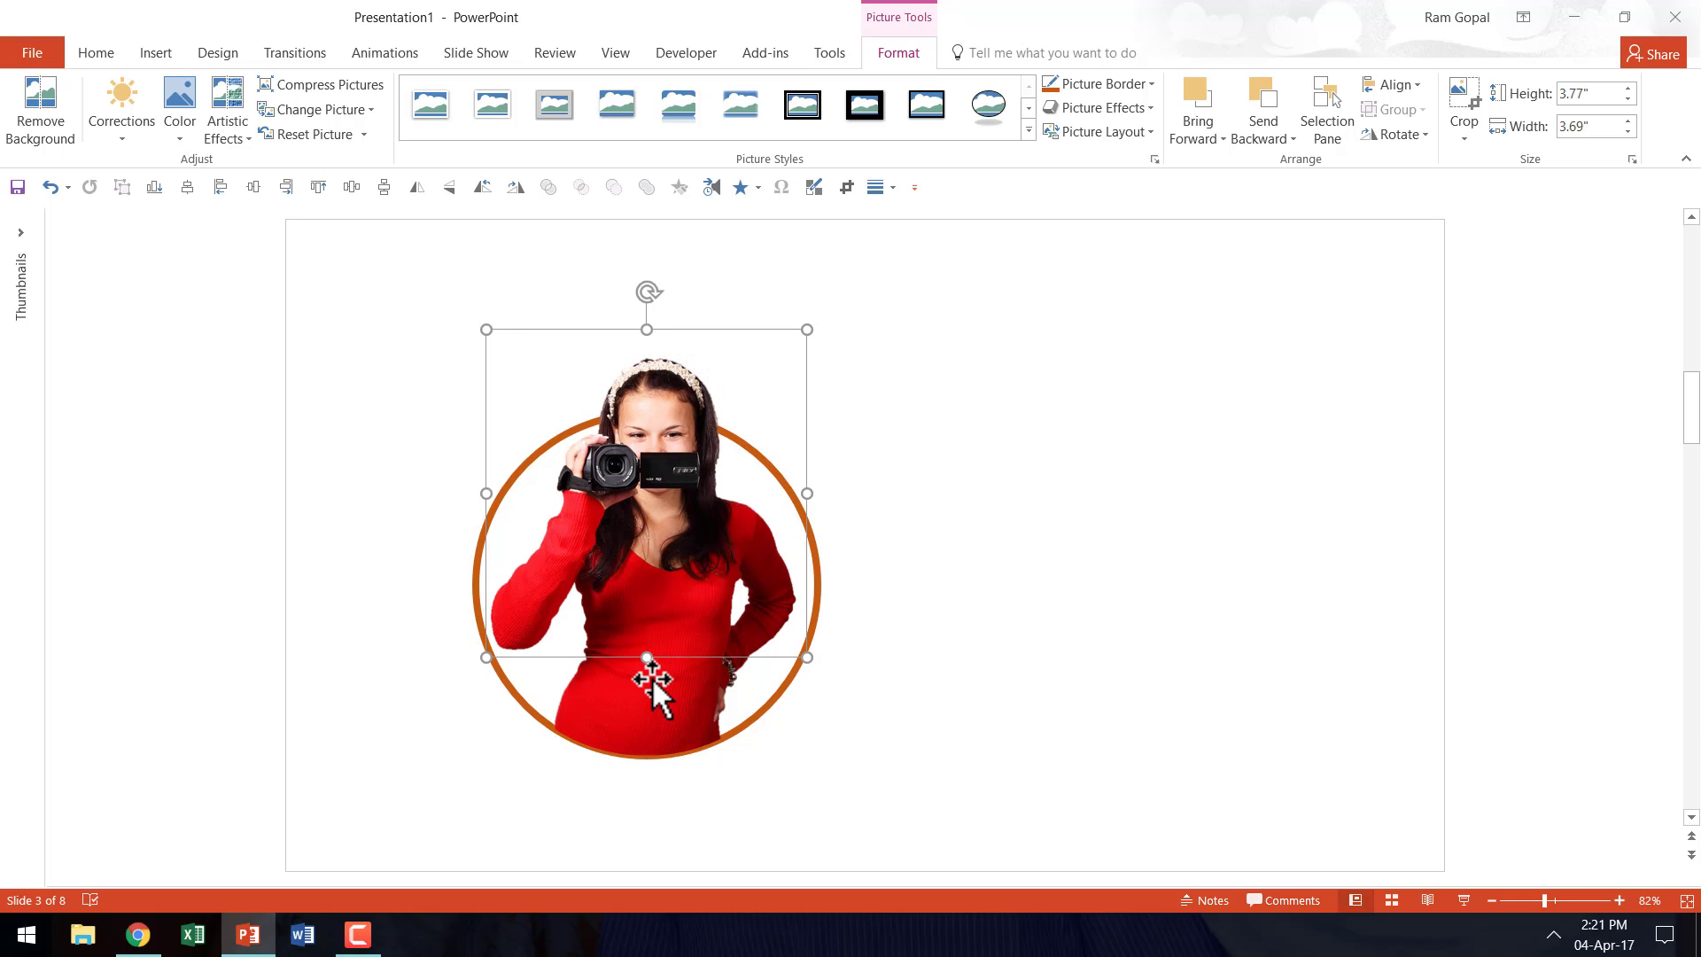
click(975, 676)
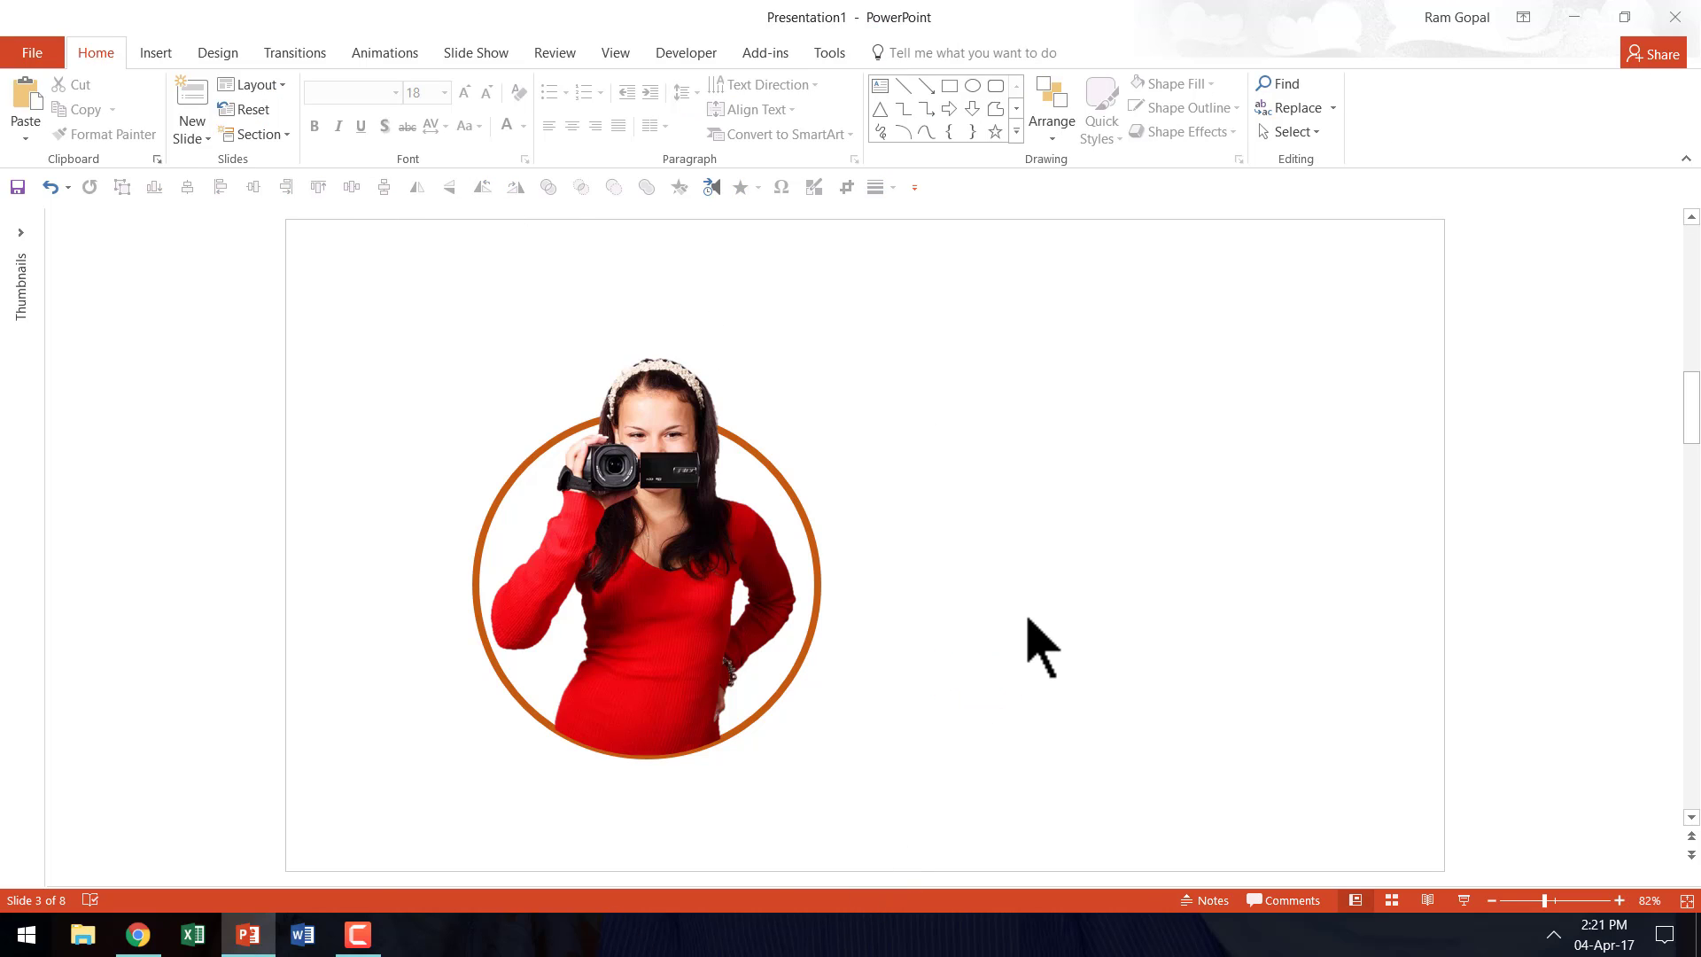